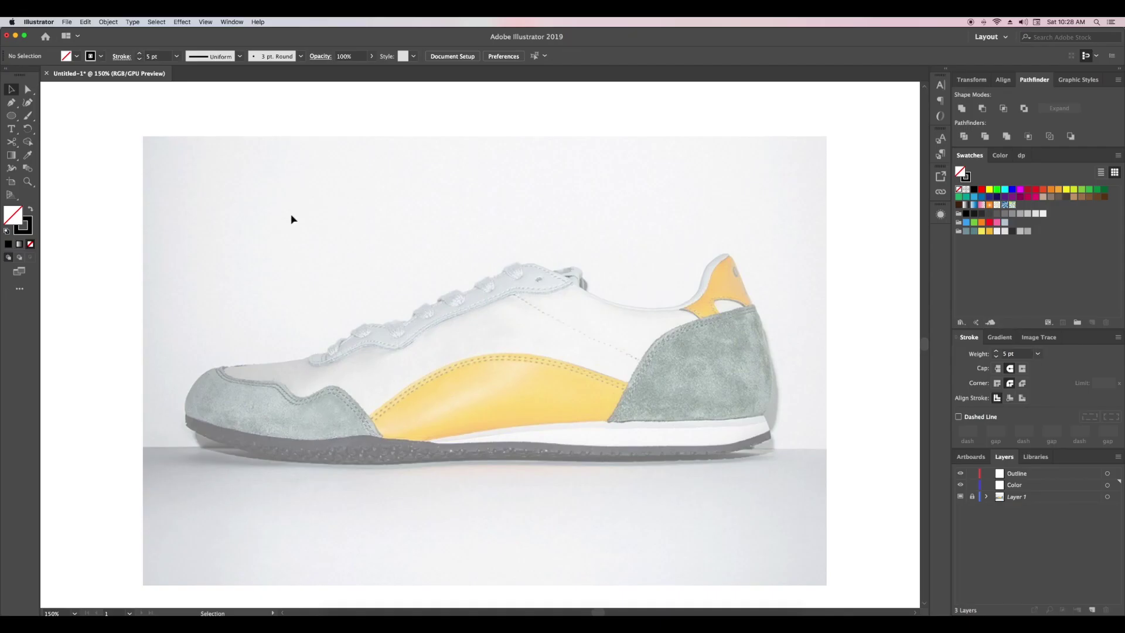
Step: Trace the 5 pt black outline from the toe along the sole, up the heel and into the collar
left_click(186, 425)
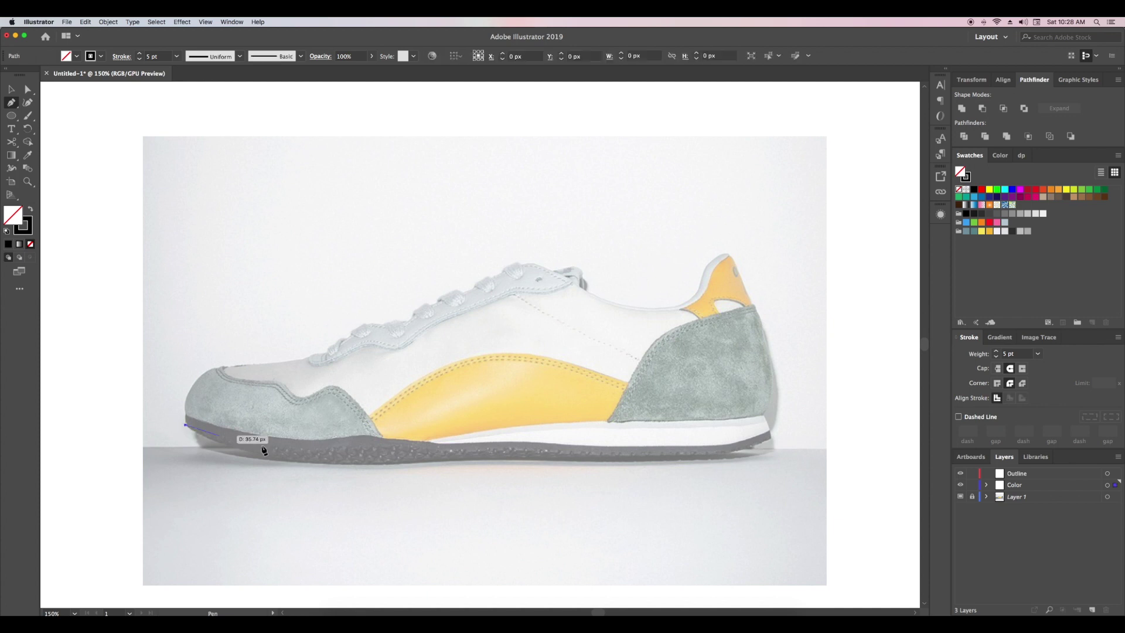
left_click_drag(359, 464, 577, 455)
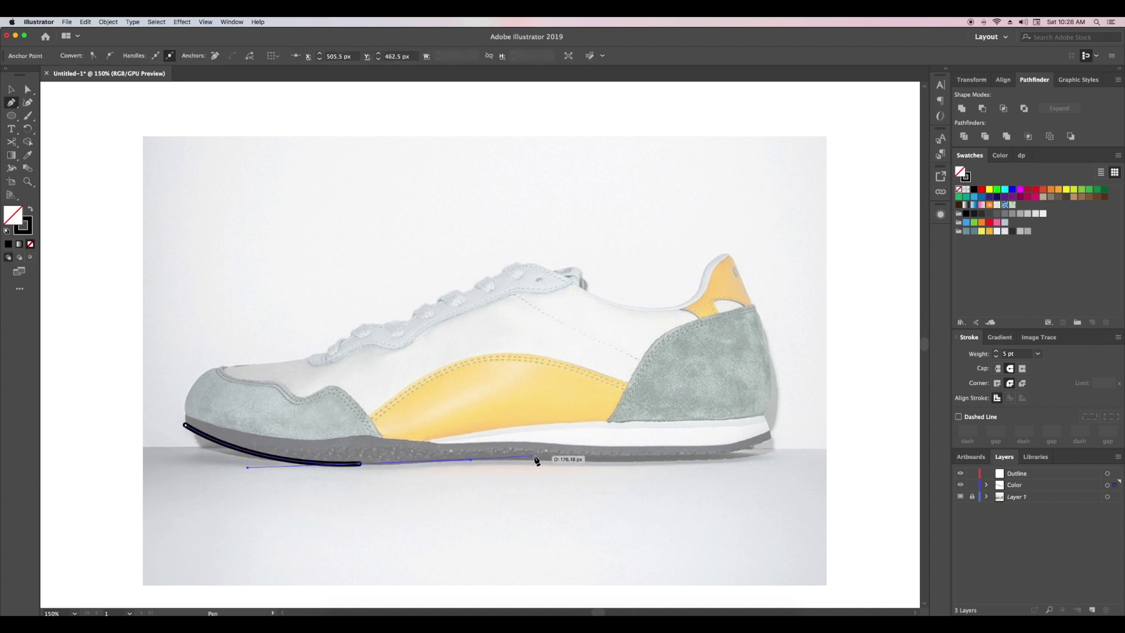
left_click_drag(772, 438, 807, 413)
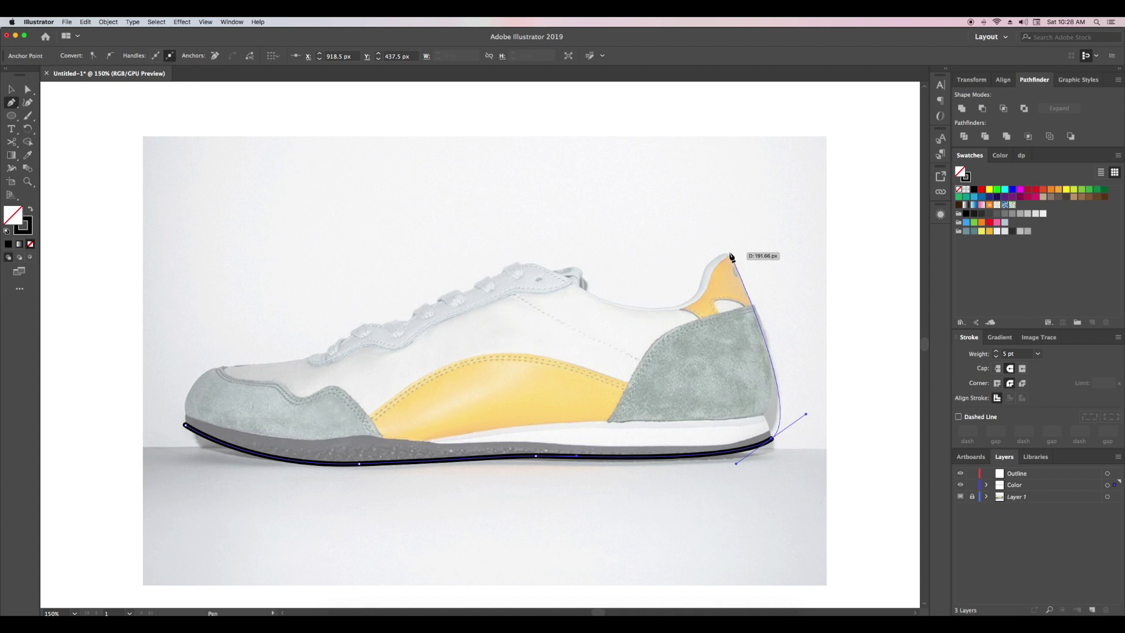
left_click(765, 416)
left_click_drag(731, 254, 691, 181)
key("ctrl+z")
left_click_drag(754, 303, 724, 253)
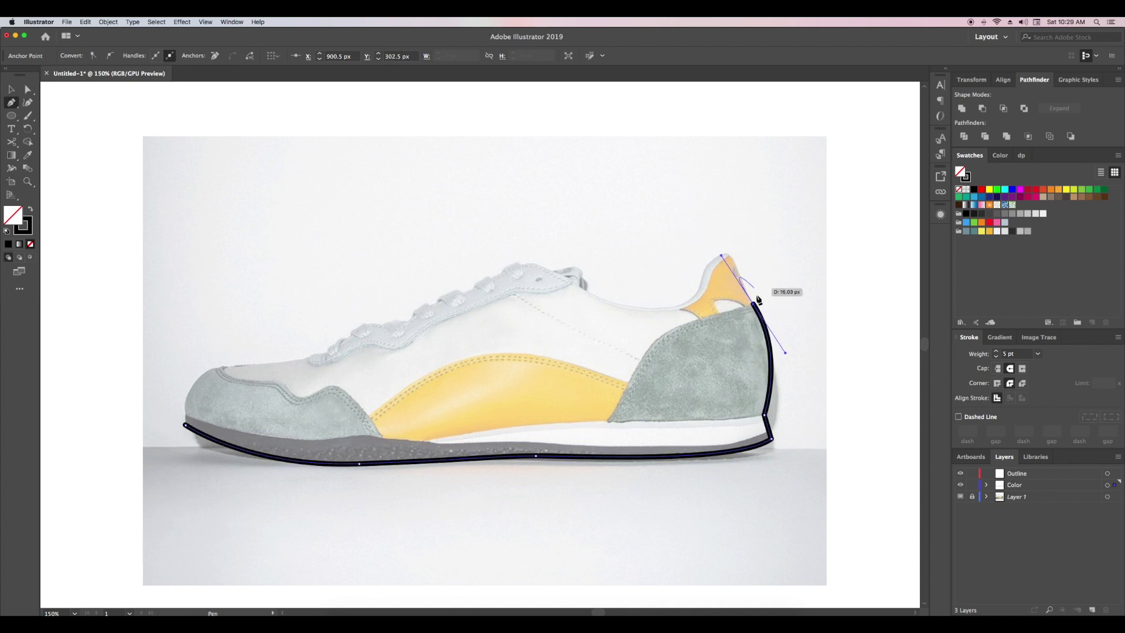
left_click(730, 254)
mouse_move(701, 274)
left_mouse_down()
mouse_move(694, 297)
mouse_move(625, 306)
left_mouse_up()
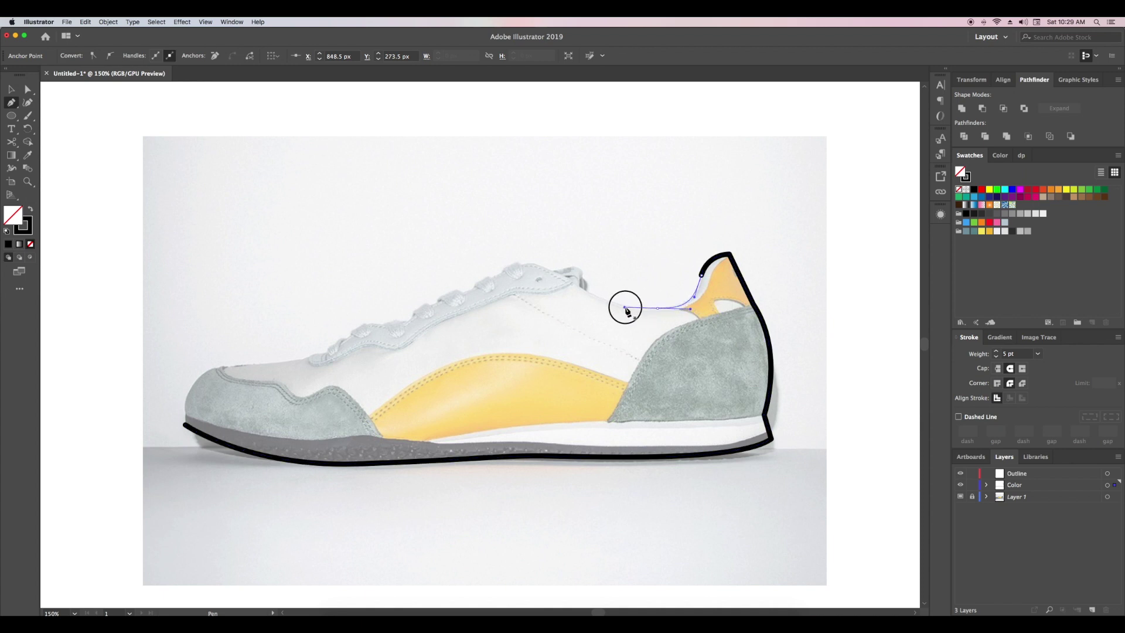
Step: Continue the outline along the collar and lacing to the toe tip, closing it at the start
left_click(581, 288)
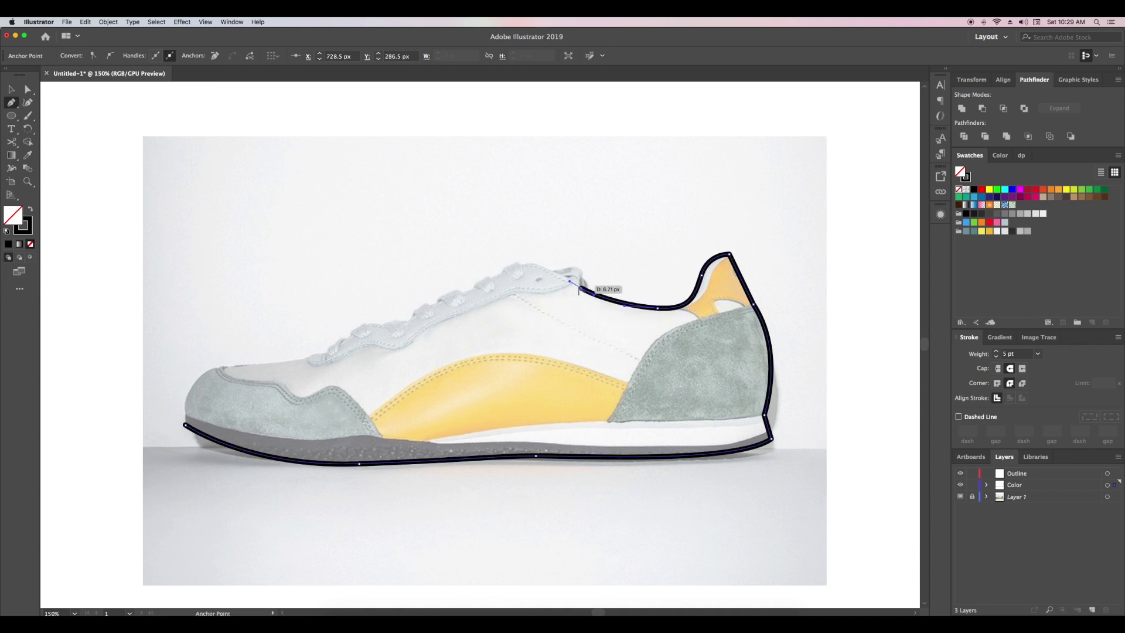
left_click(557, 271)
left_click(524, 264)
left_click(469, 290)
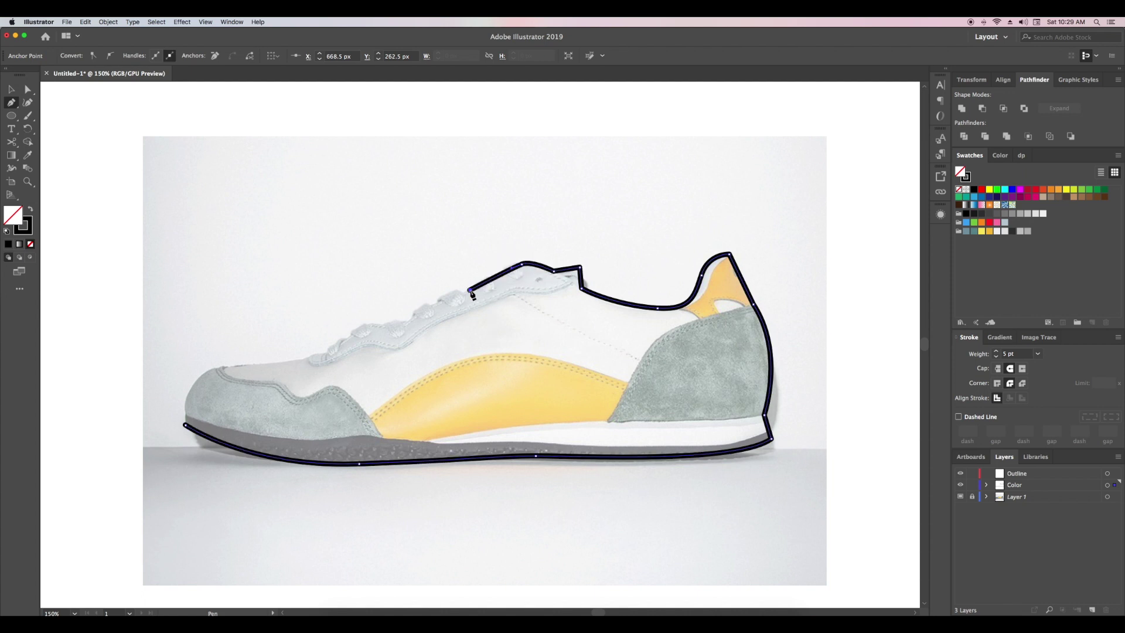
left_click(406, 320)
left_click_drag(381, 324, 331, 350)
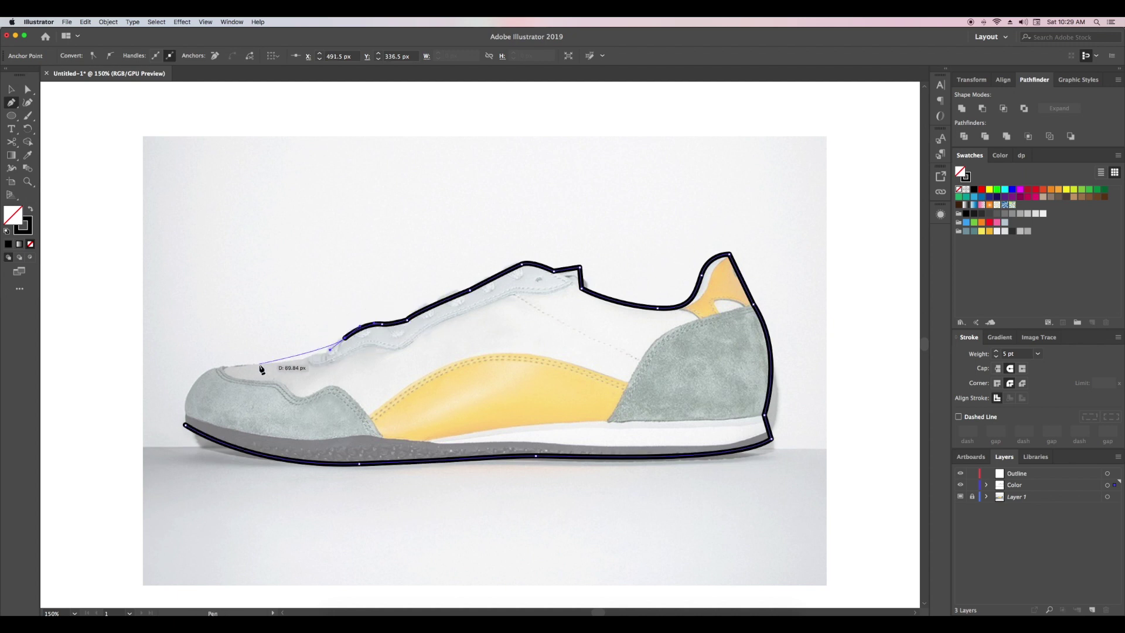
left_click(231, 368)
left_click_drag(186, 423, 194, 469)
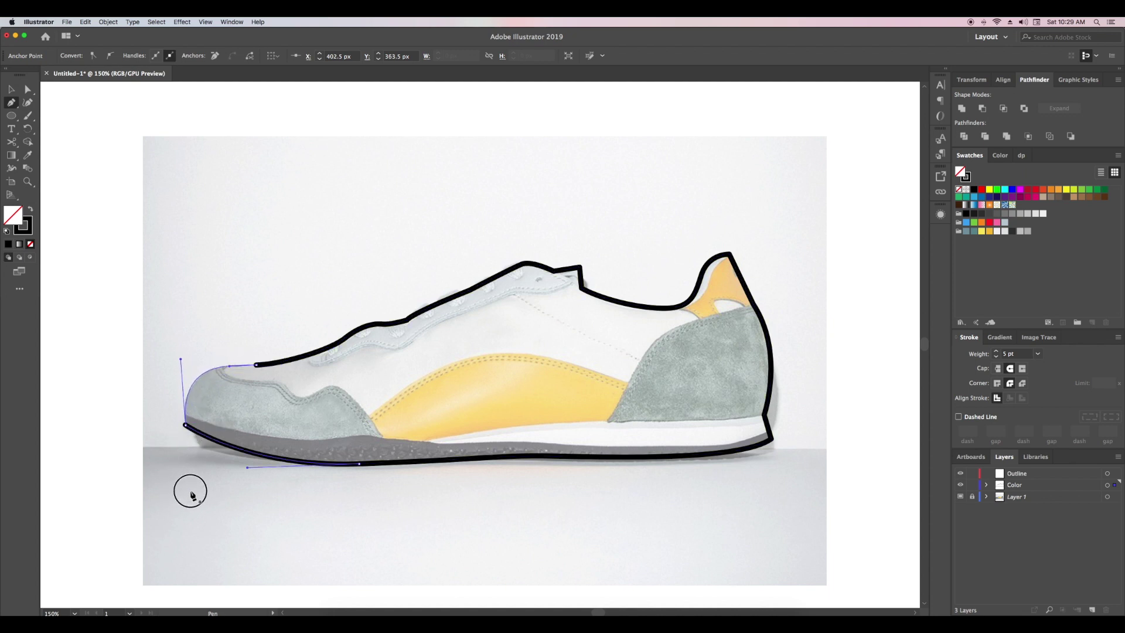
Step: Round the outline's sharp corners at the lace notch and the heel top
left_click(201, 326)
left_click(580, 266)
left_click_drag(582, 276, 588, 291)
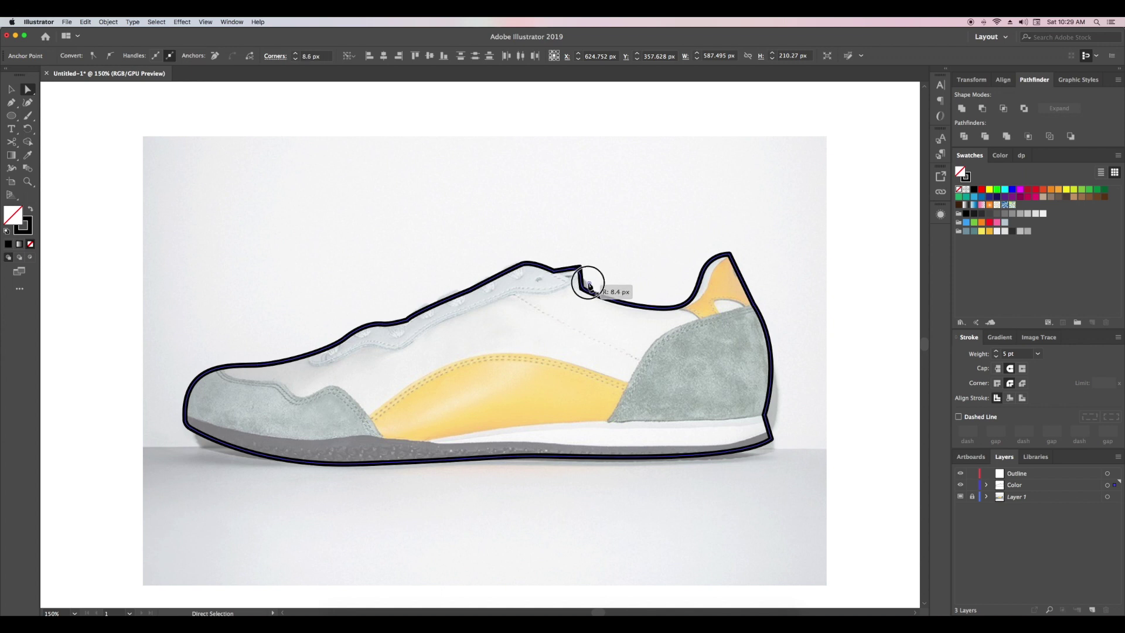
left_click(727, 255)
left_click_drag(726, 265, 724, 261)
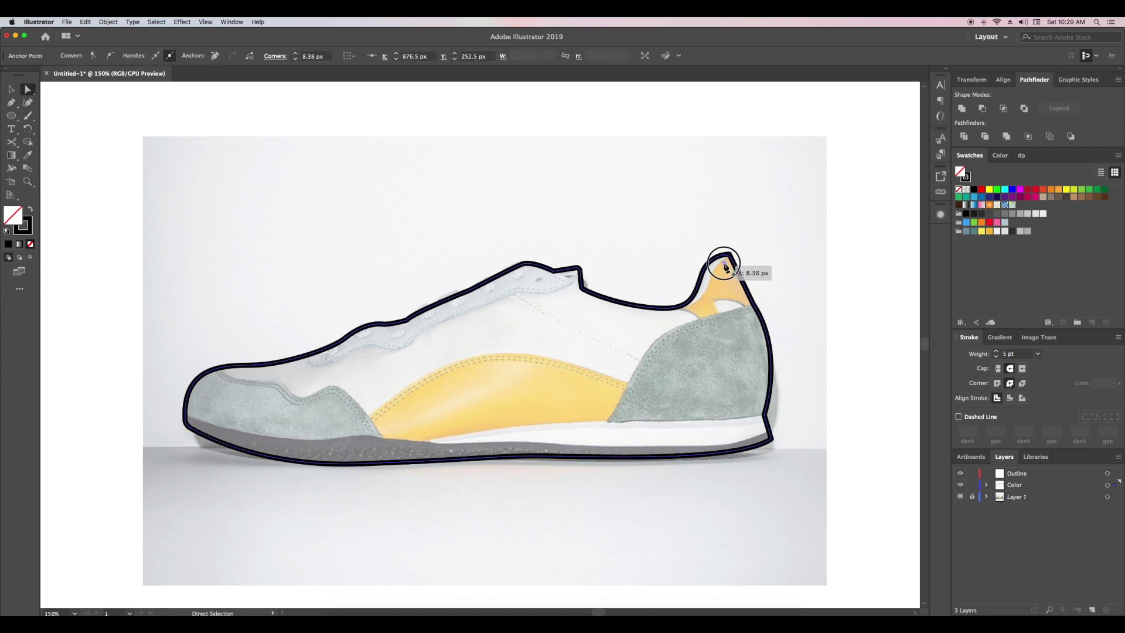
Step: Start a new sole line at the toe, curving along the midsole
left_click(727, 208)
left_click(174, 410)
left_click_drag(272, 438, 452, 447)
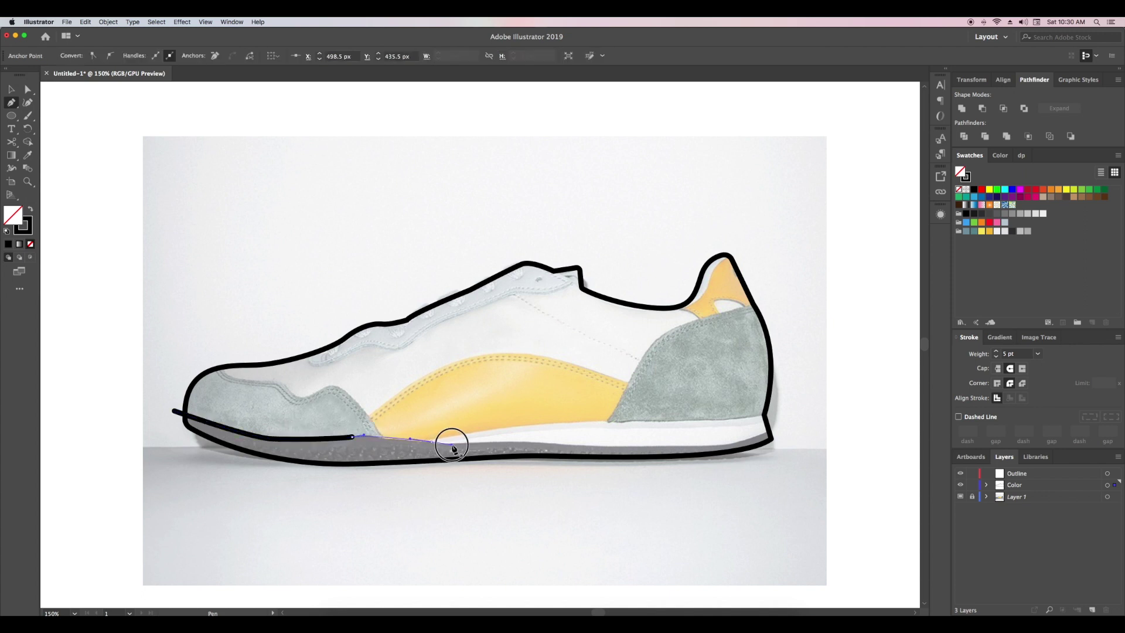
Step: Finish the sole line up to the heel and draw a second line across the midsole
left_click_drag(511, 441, 699, 448)
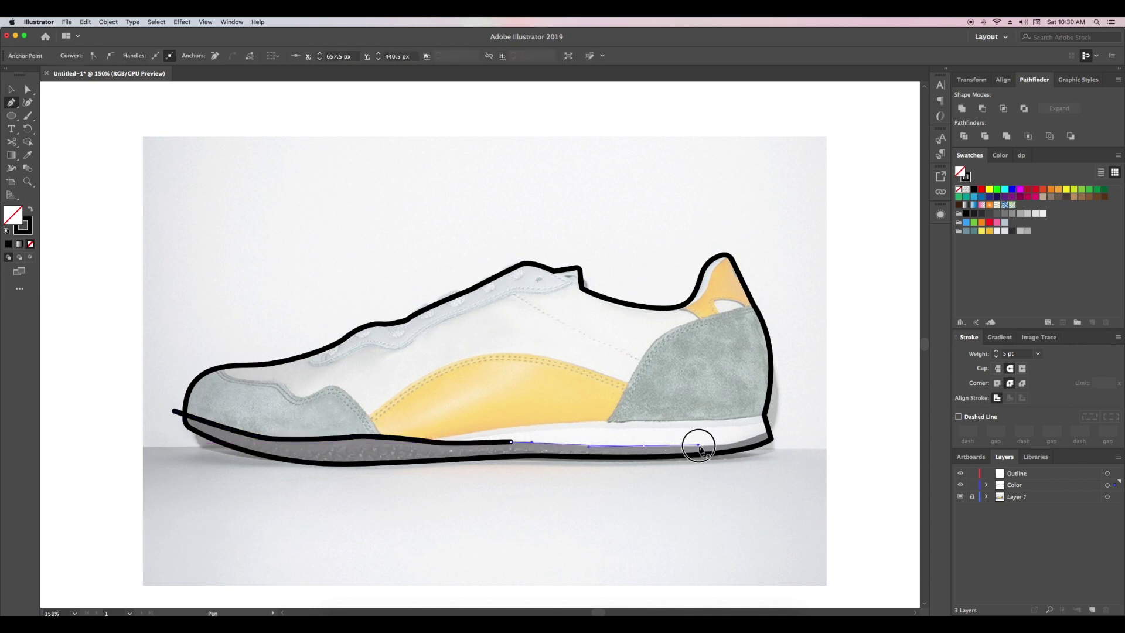
left_click_drag(800, 427, 778, 432)
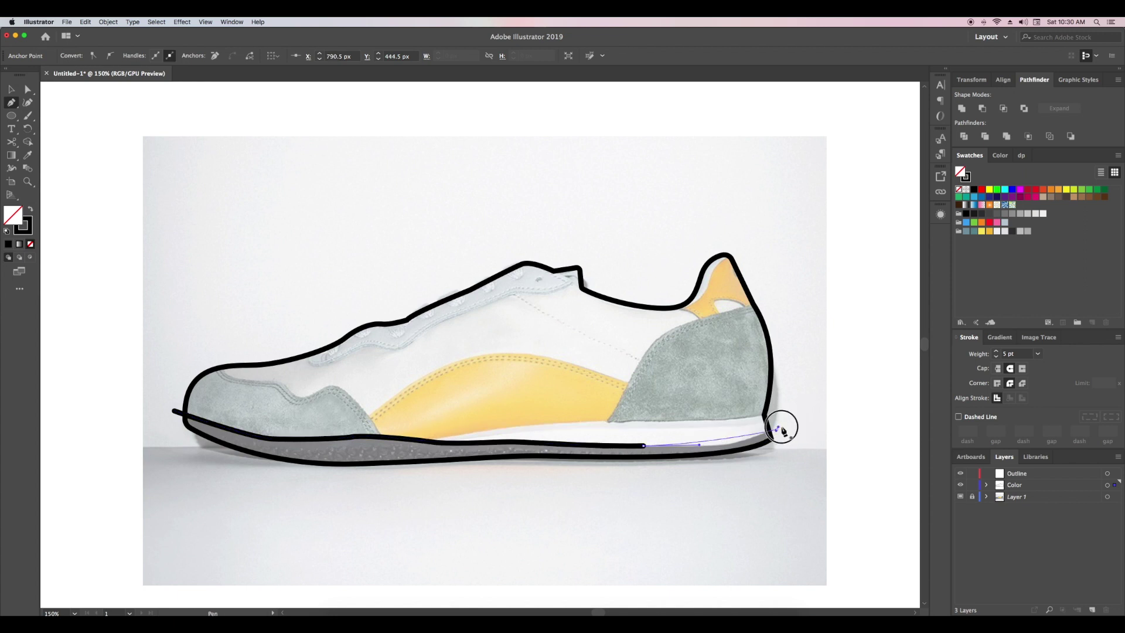
key("v")
left_click(725, 454)
left_click(419, 445)
left_click_drag(606, 420, 708, 423)
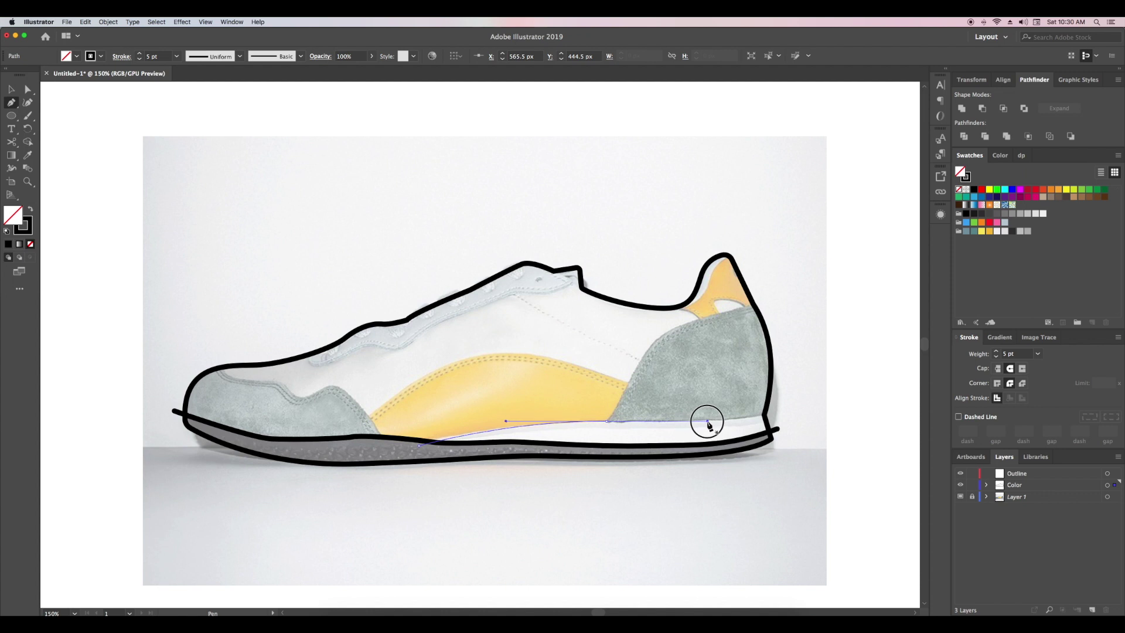
left_click(783, 413)
key("v")
left_click(574, 444)
Step: Trace the suede toe panel's wavy edge down to the sole and curve its last segment
key("p")
left_click(212, 356)
left_click_drag(259, 382, 303, 382)
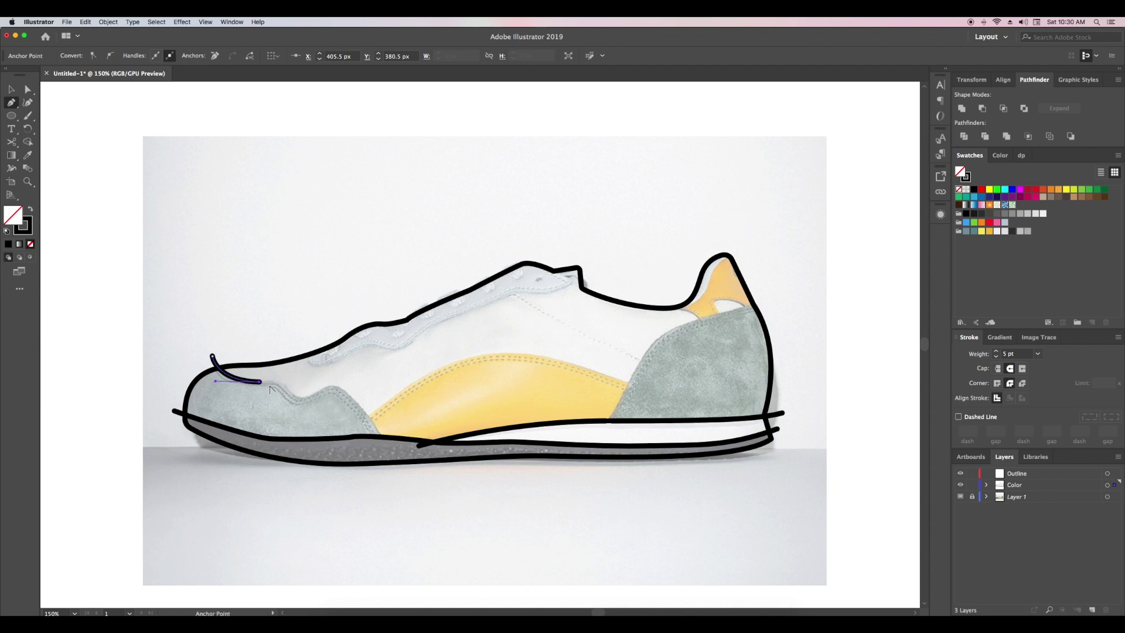
left_click(279, 382)
left_click(297, 402)
left_click_drag(330, 388, 399, 495)
left_click(376, 445)
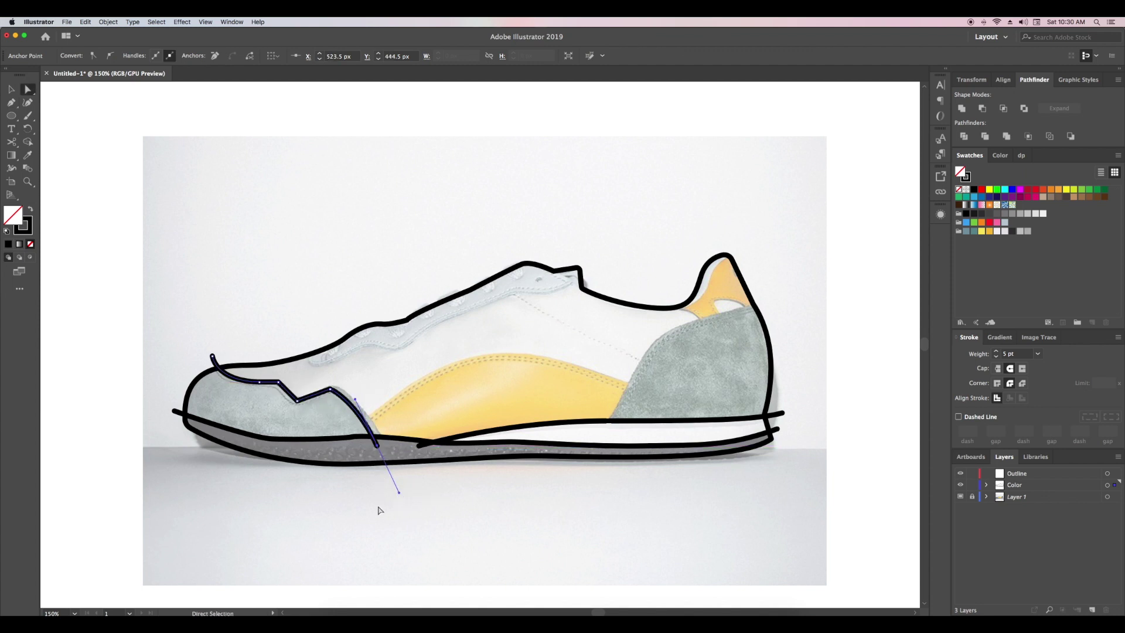
left_click_drag(343, 395, 353, 392)
left_click(332, 498)
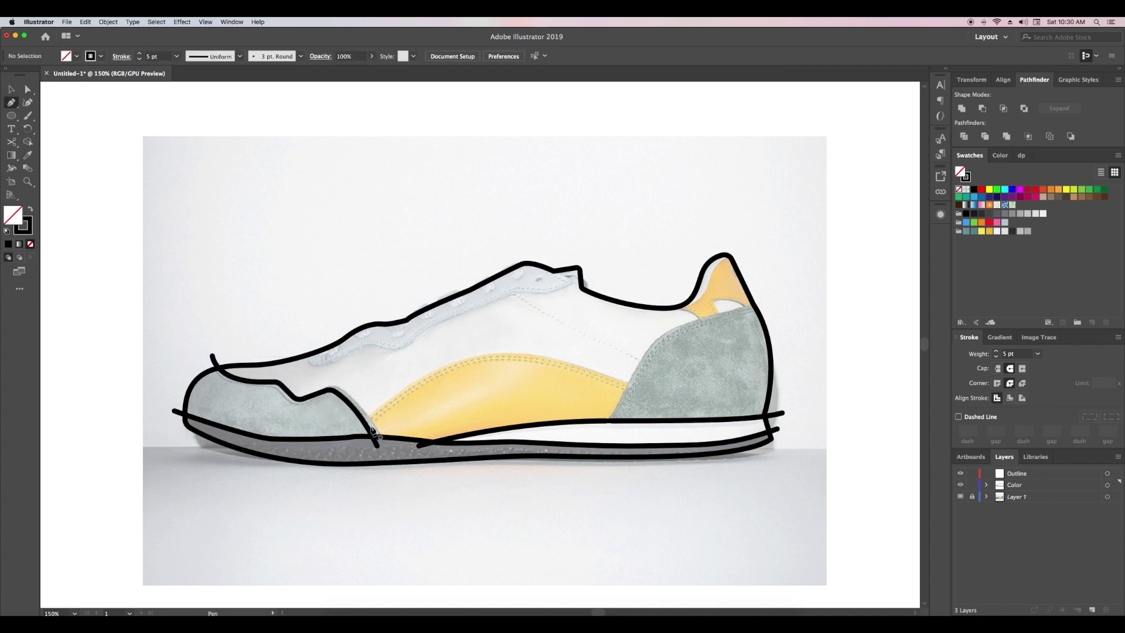
left_click(354, 426)
Step: Draw a curved line over the top of the yellow side panel
left_click_drag(499, 356, 556, 356)
left_click(649, 398)
key("v")
left_click(653, 569)
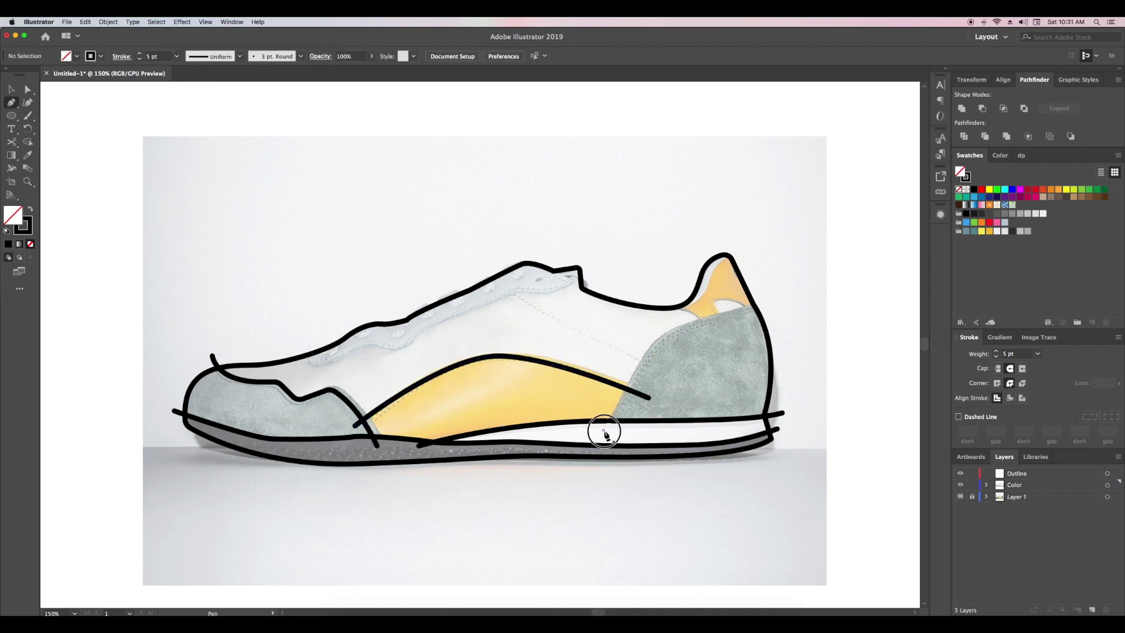
Step: Outline the grey heel panel's edge up to the heel
left_click(605, 432)
left_click(642, 355)
left_click_drag(732, 312, 750, 309)
left_click(788, 297)
key("v")
left_click(823, 350)
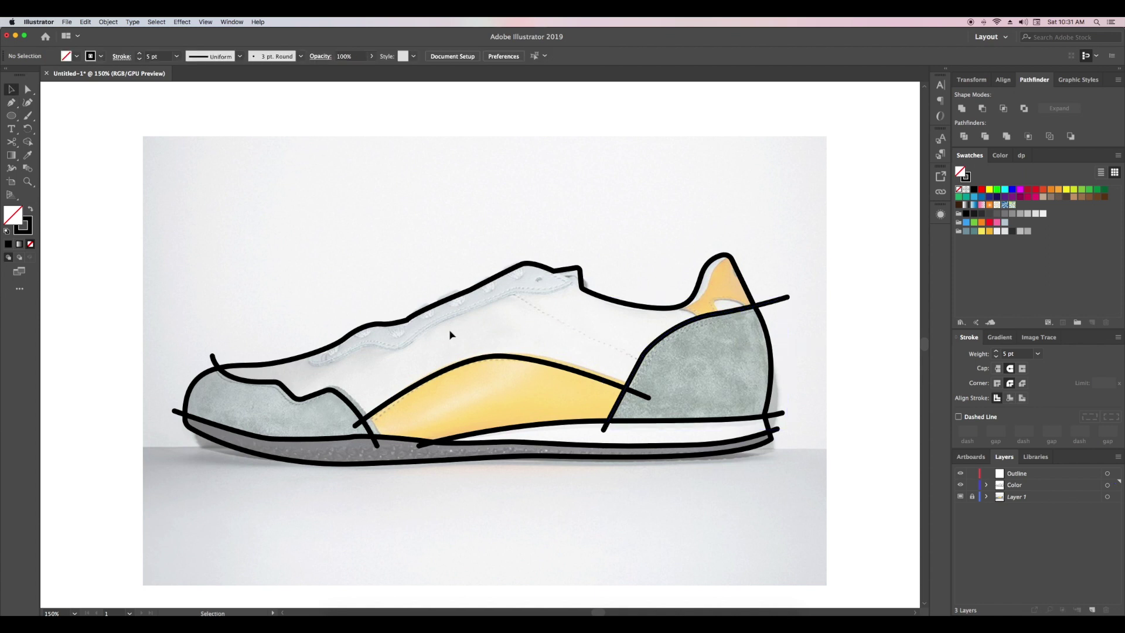
Step: Draw a line along the lacing edge and tongue to the collar
left_click(303, 341)
left_click_drag(322, 364, 472, 315)
left_click(392, 349)
left_click_drag(523, 291, 569, 290)
left_click(596, 270)
key("v")
left_click(652, 256)
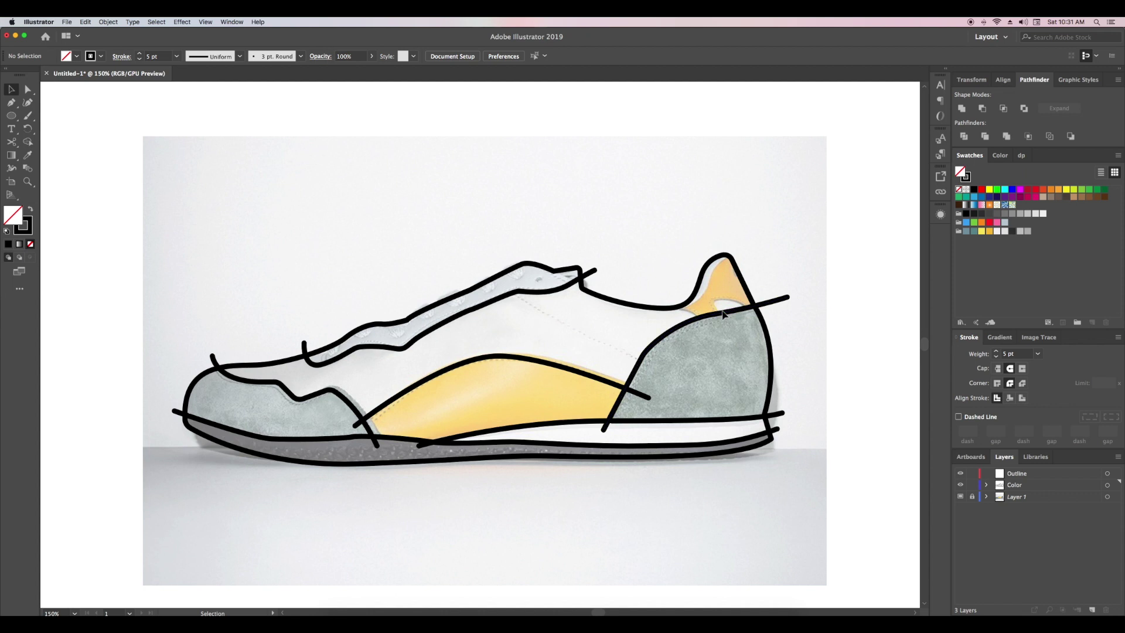
Step: Draw the heel tab curve up to the heel top
left_click_drag(686, 311, 709, 296)
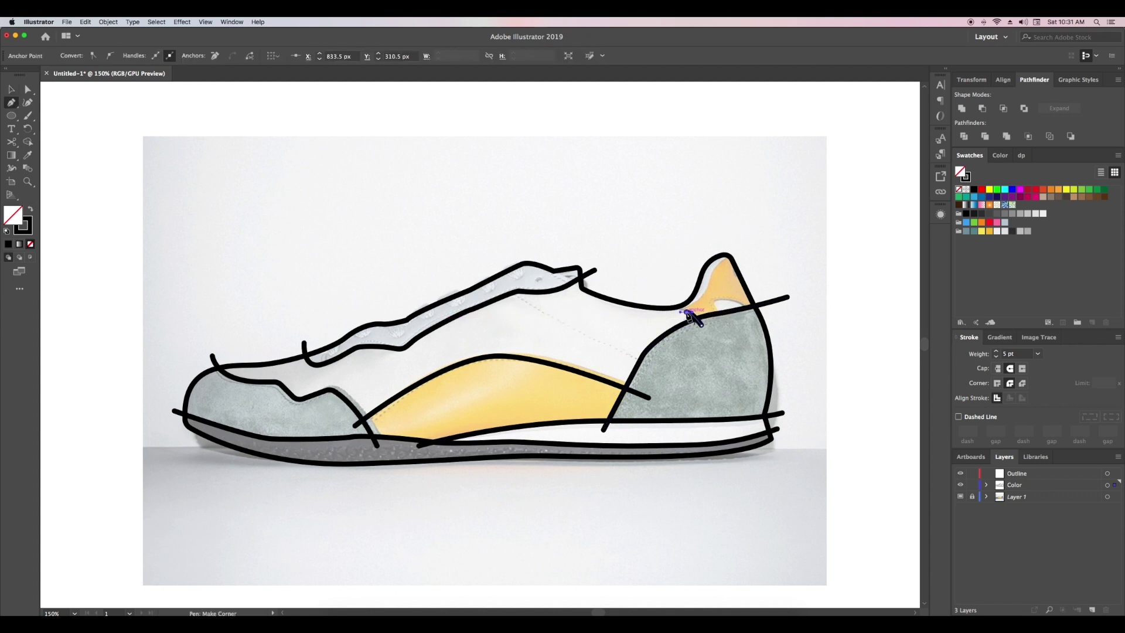
left_click_drag(739, 253, 761, 253)
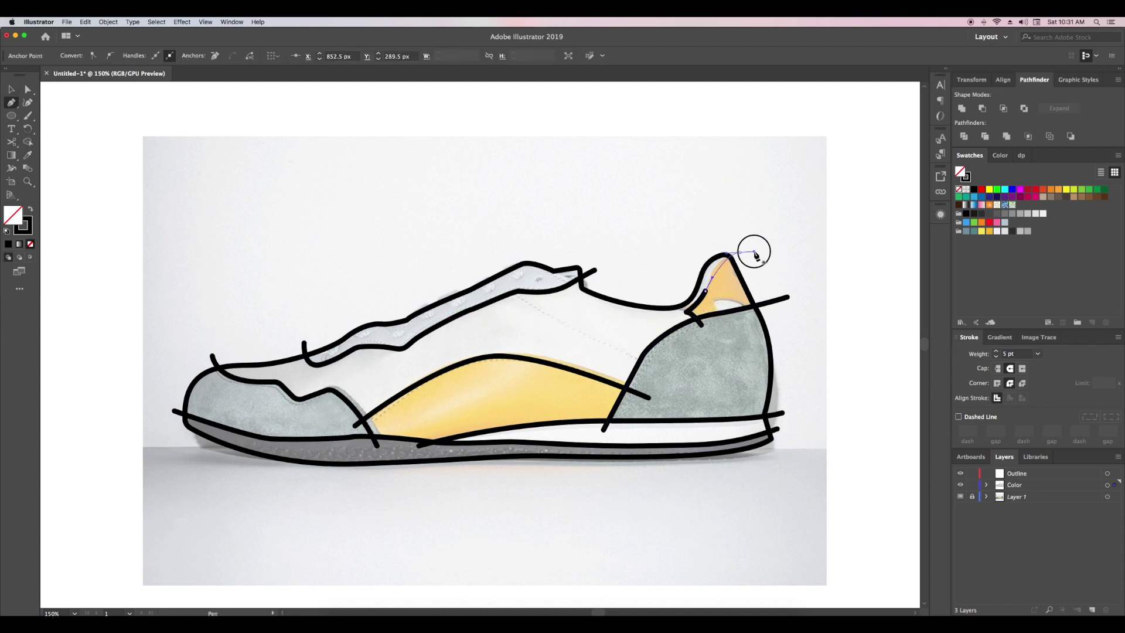
key("v")
left_click(797, 262)
Step: Draw an ellipse on the heel panel and tilt it clockwise
left_click(6, 111)
mouse_move(713, 302)
left_mouse_down()
mouse_move(754, 324)
mouse_move(785, 317)
left_mouse_up()
key("e")
key("v")
left_click(828, 319)
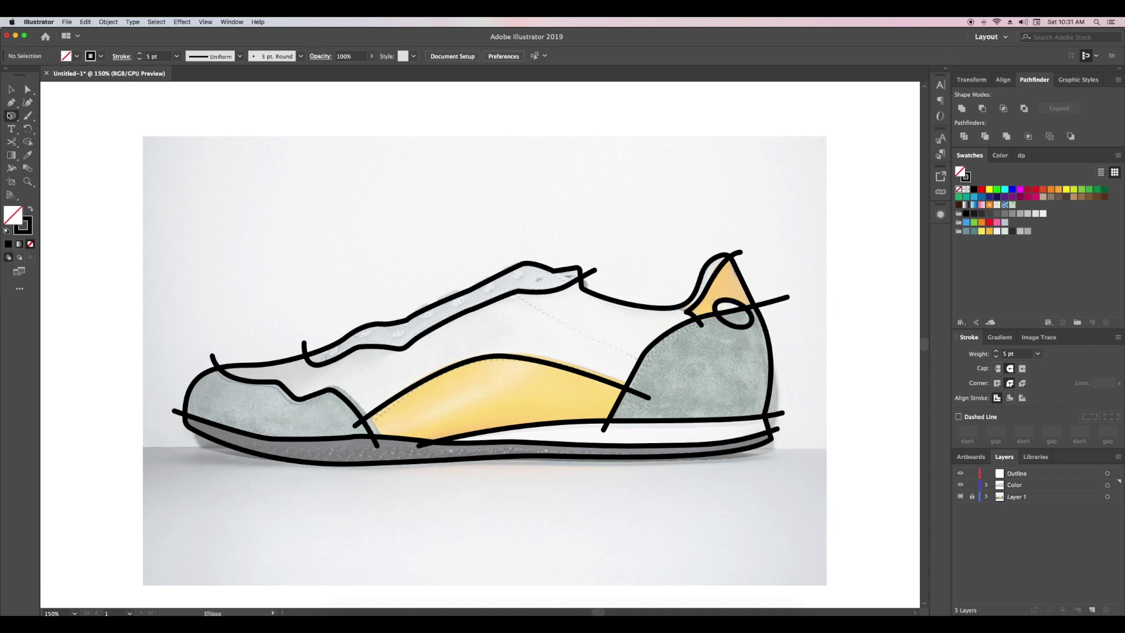
left_click(525, 281)
Step: Outline the lace stroke into a shape, give it a 5 pt black outline, and duplicate it
key("v")
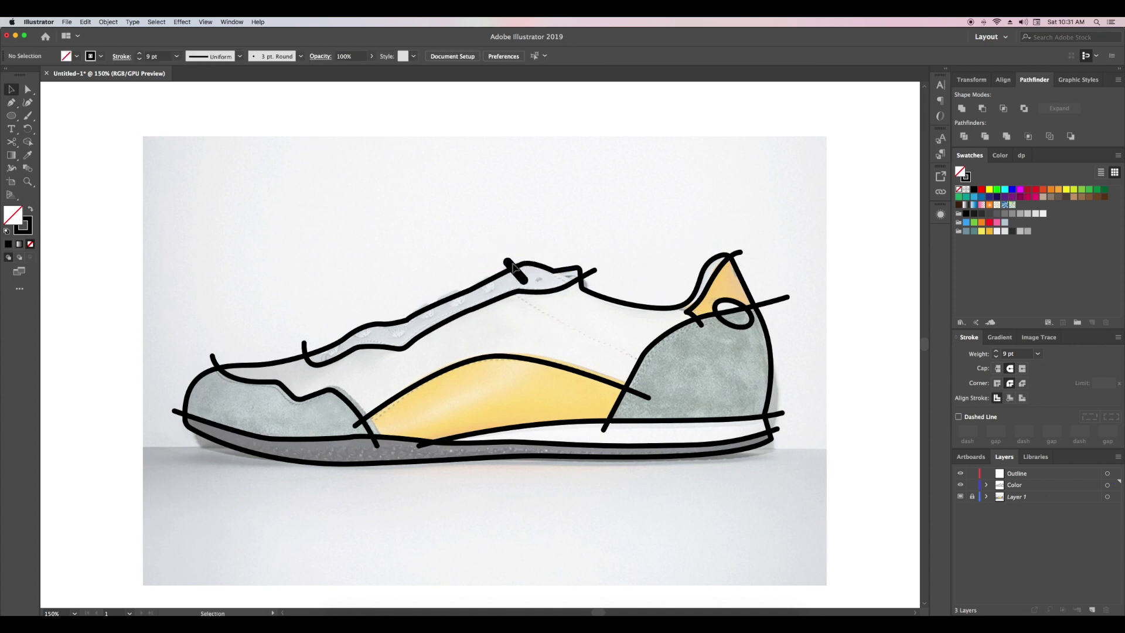
left_click(107, 22)
mouse_move(111, 216)
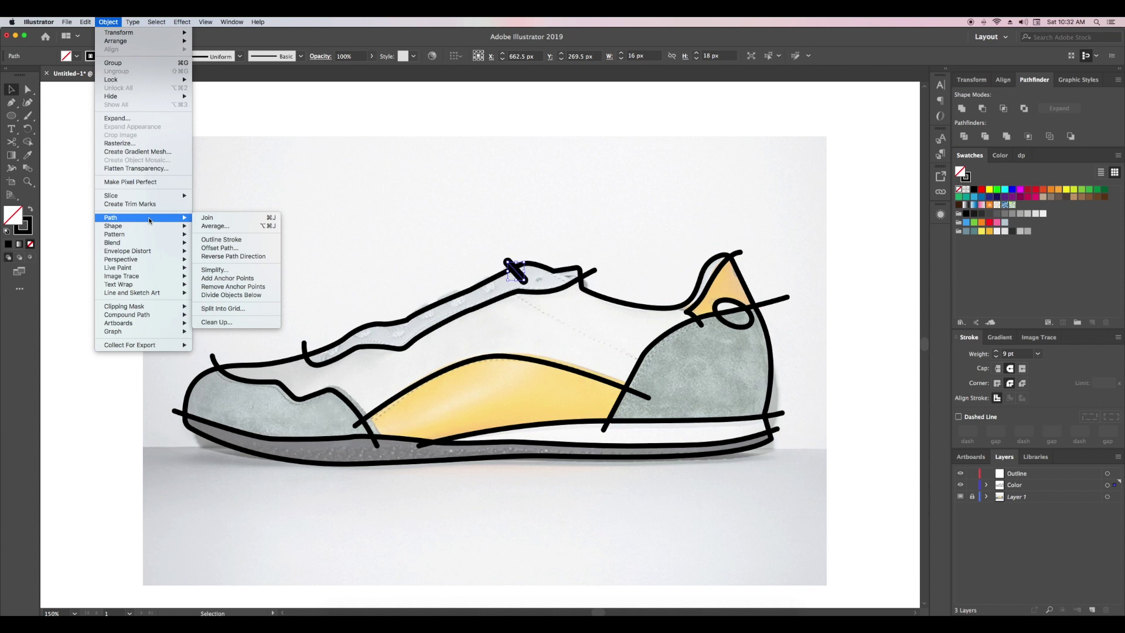
left_click(212, 240)
key("i")
left_click(384, 292)
key("v")
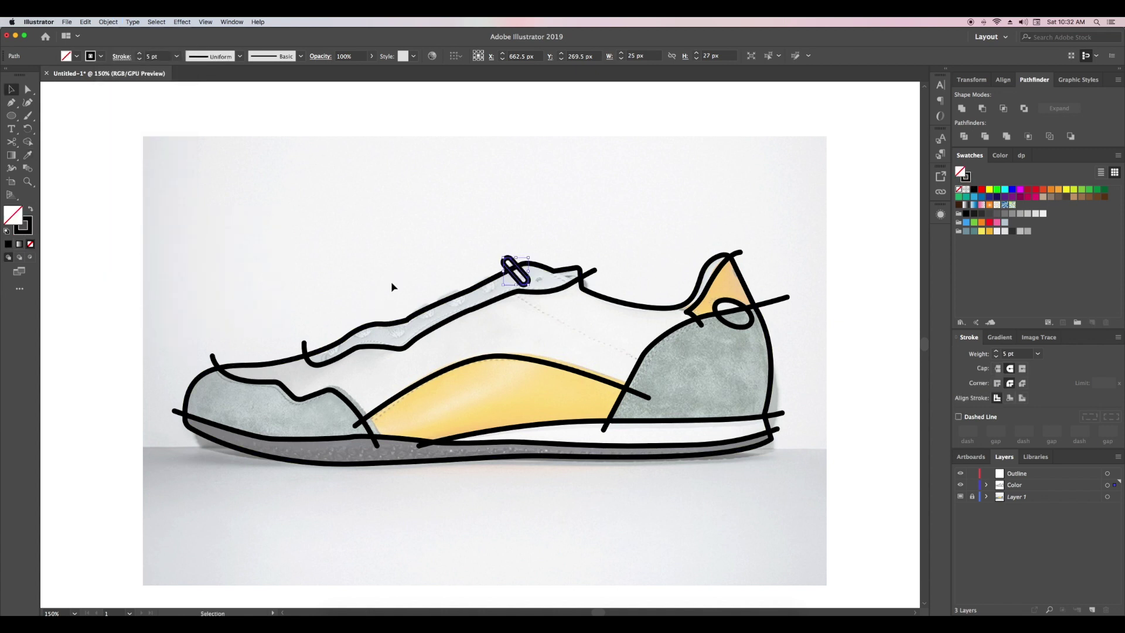
mouse_move(514, 283)
left_mouse_down()
mouse_move(421, 319)
mouse_move(358, 322)
mouse_move(355, 304)
left_mouse_up()
Step: Rotate the lace loop copies to new angles and resize the middle one to fit
key("e")
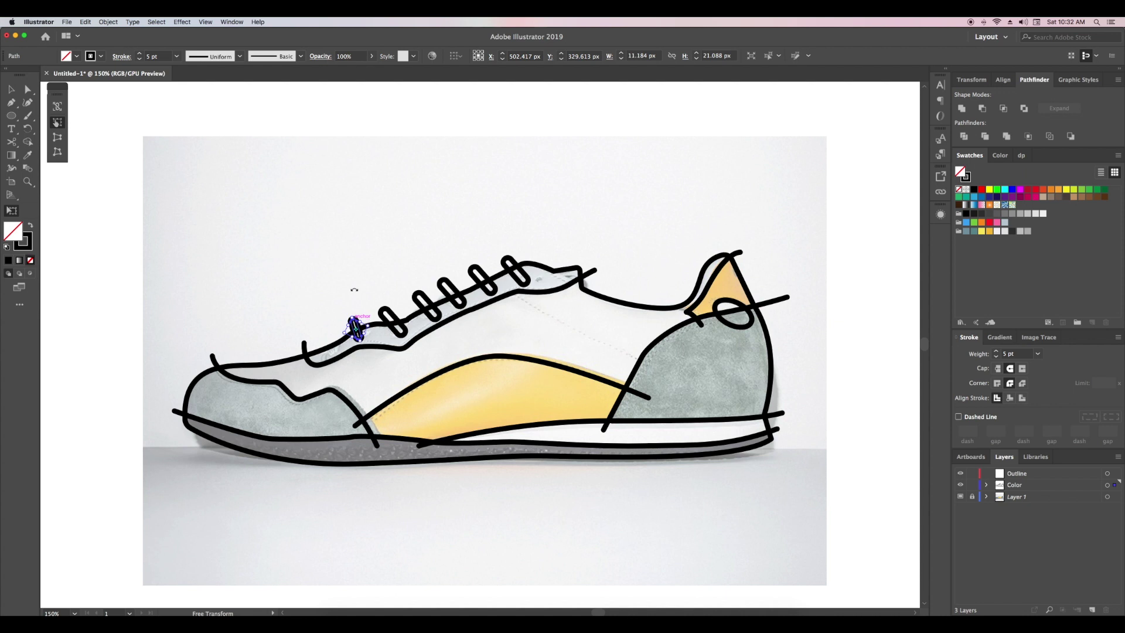
left_click(391, 321, "super")
mouse_move(377, 297)
left_mouse_down()
mouse_move(380, 273)
mouse_move(413, 290)
left_mouse_up()
left_click(428, 309, "super")
key("v")
left_click(444, 282)
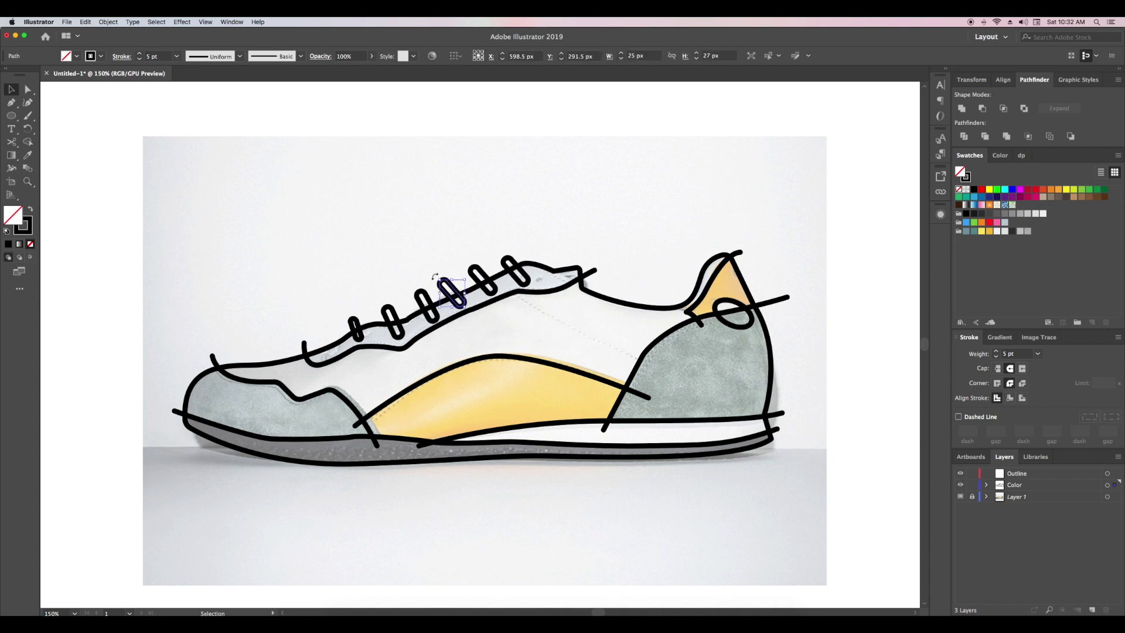
key("e")
left_click_drag(439, 280, 428, 269)
key("v")
left_click(427, 299)
left_click_drag(422, 300, 424, 297)
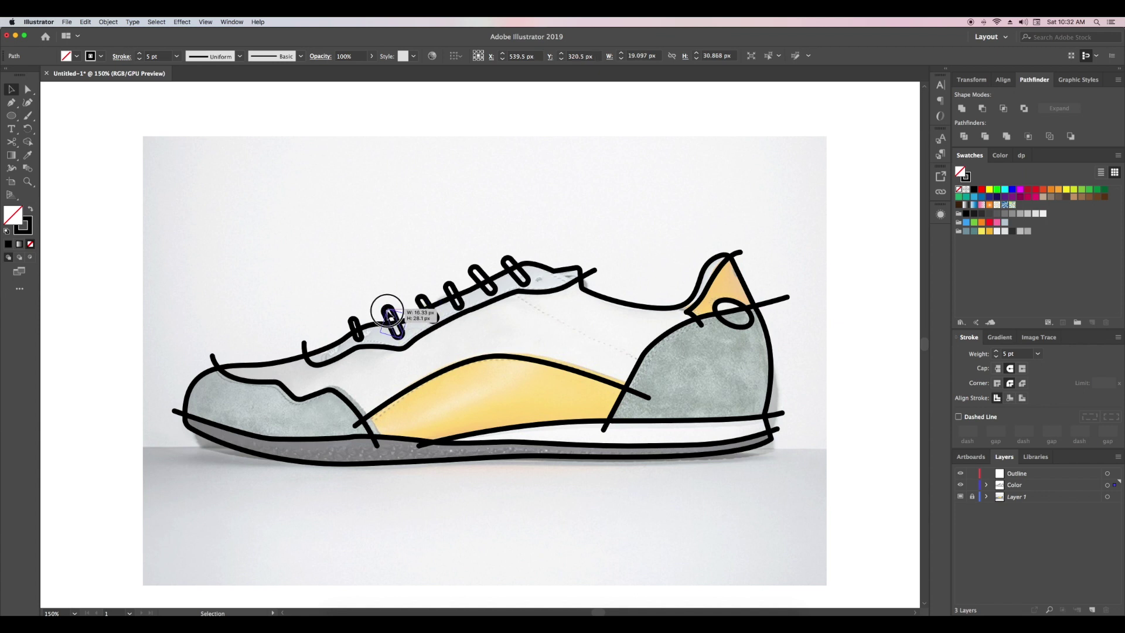
Step: Adjust the remaining lace loops toward the heel to complete the row of six
left_click(394, 215)
left_click(437, 311)
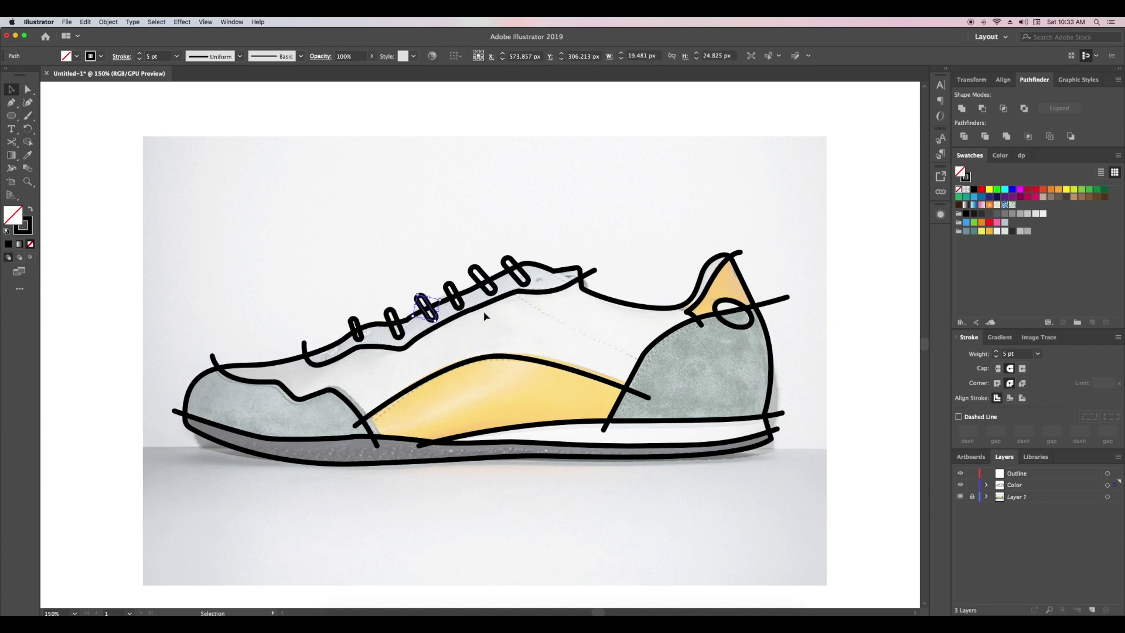
left_click(480, 275)
key("e")
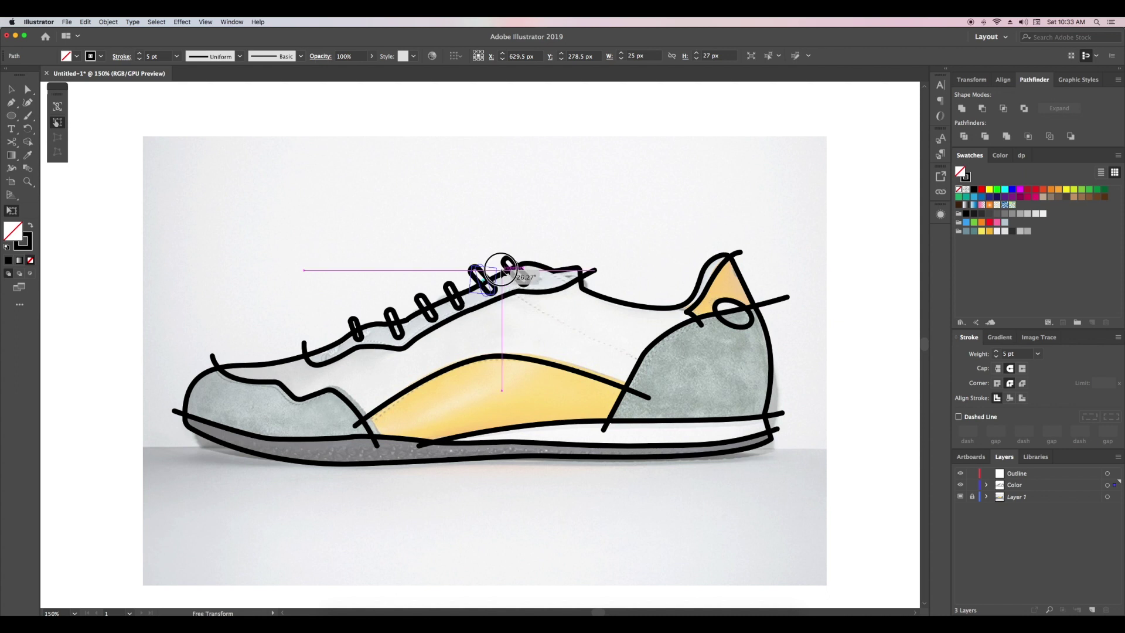
key("v")
left_click(472, 244)
left_click(529, 282)
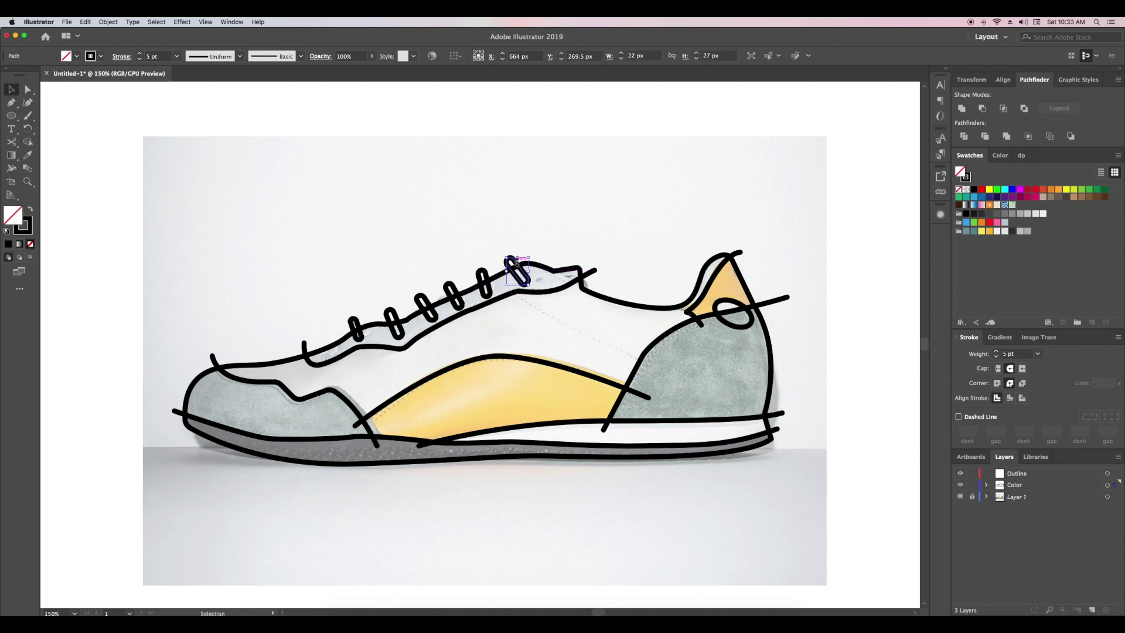
left_click(510, 232)
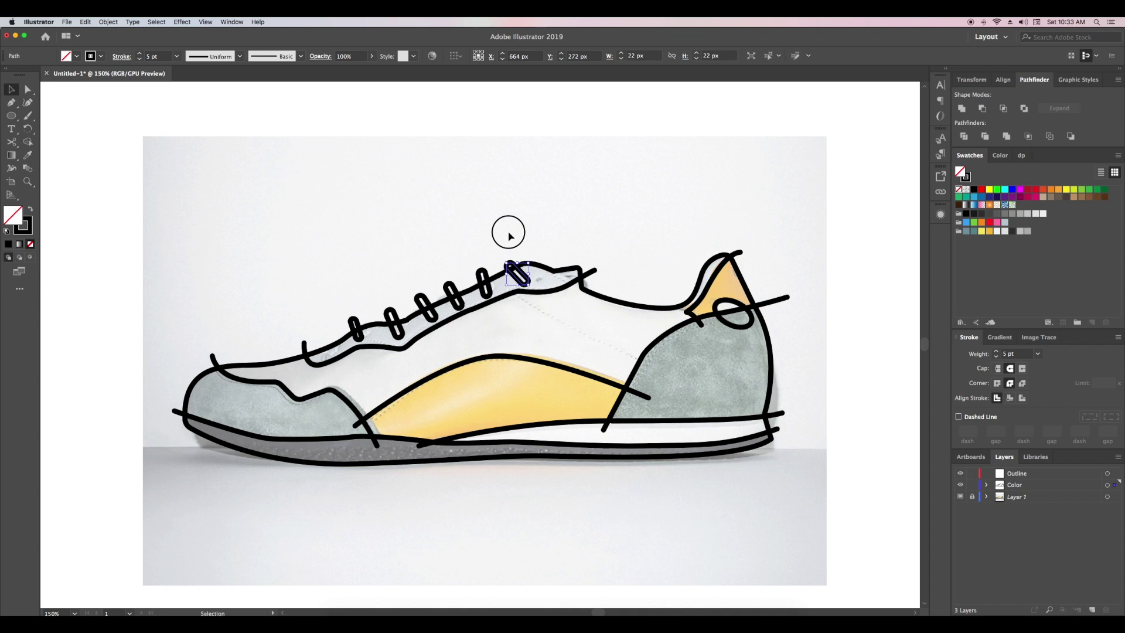
Step: Offset the toe-to-side and heel outlines by 10 px with Offset Path
left_click(272, 385)
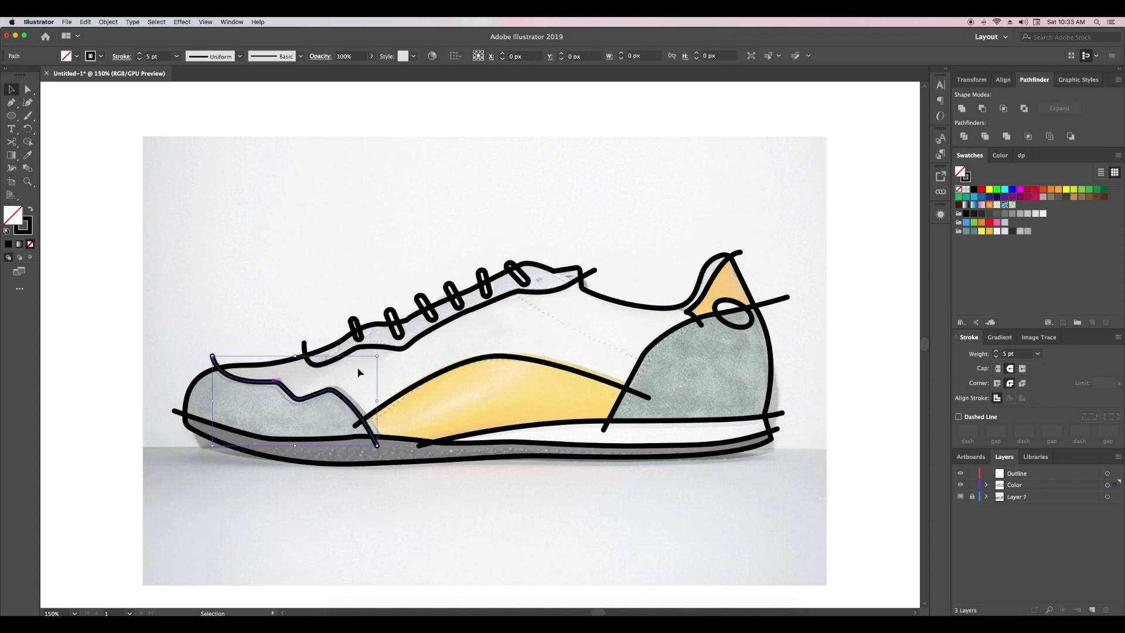
left_click(661, 340, "shift")
left_click(108, 22)
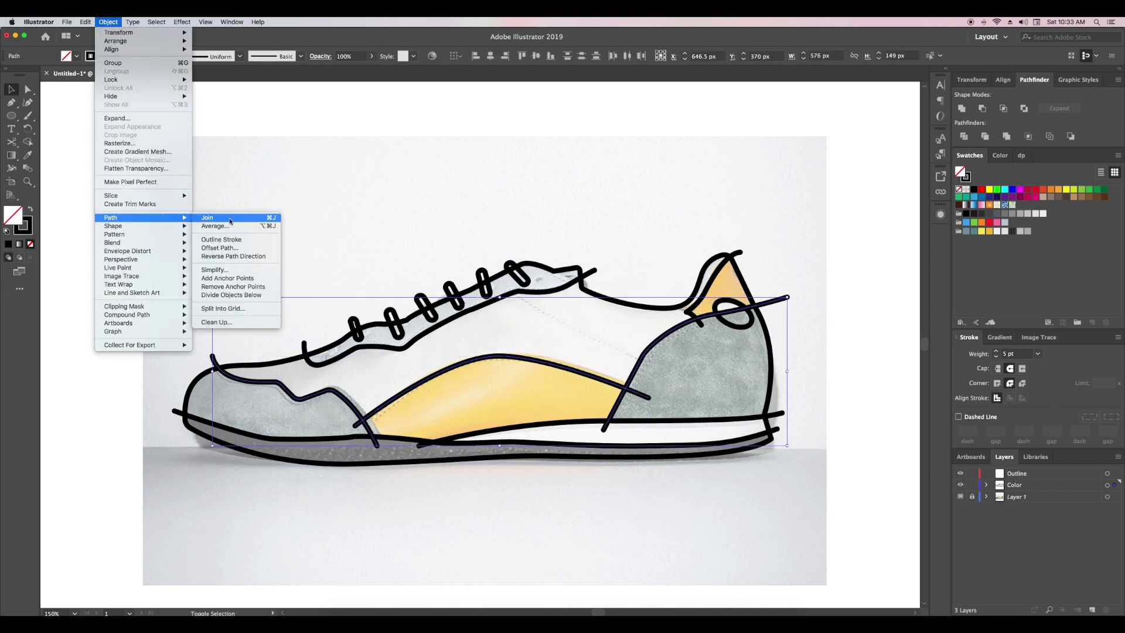
left_click(227, 248)
left_click(695, 361)
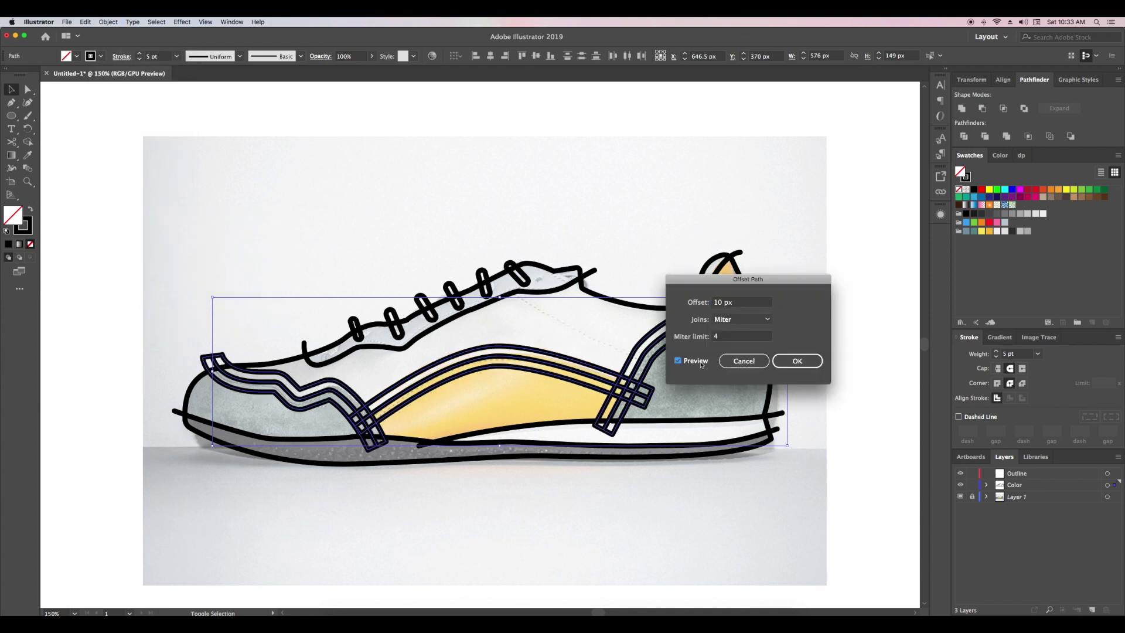
left_click(798, 361)
Step: Make the offset paths dashed lines at 2 pt weight
left_click(124, 57)
left_click(8, 133)
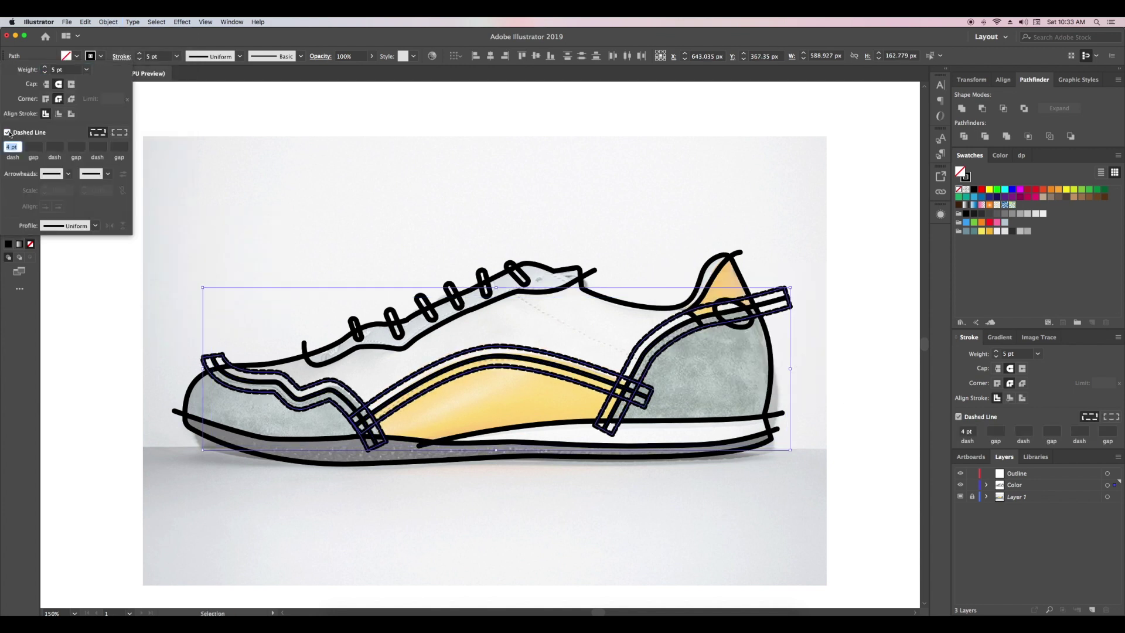
left_click(44, 73)
left_click(44, 73)
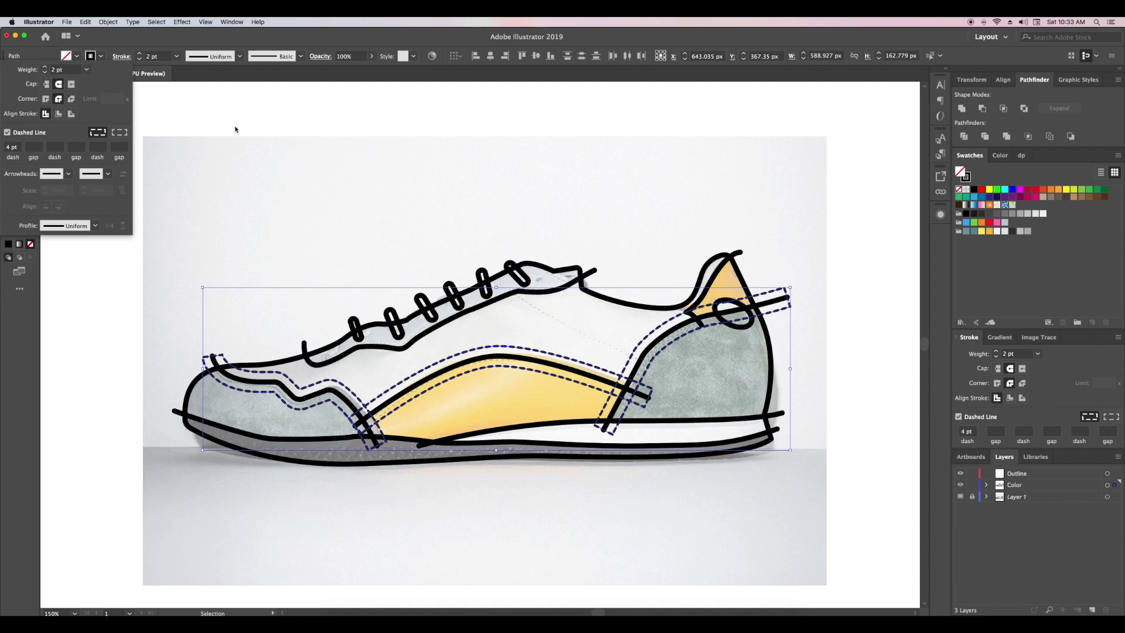
double_click(511, 350)
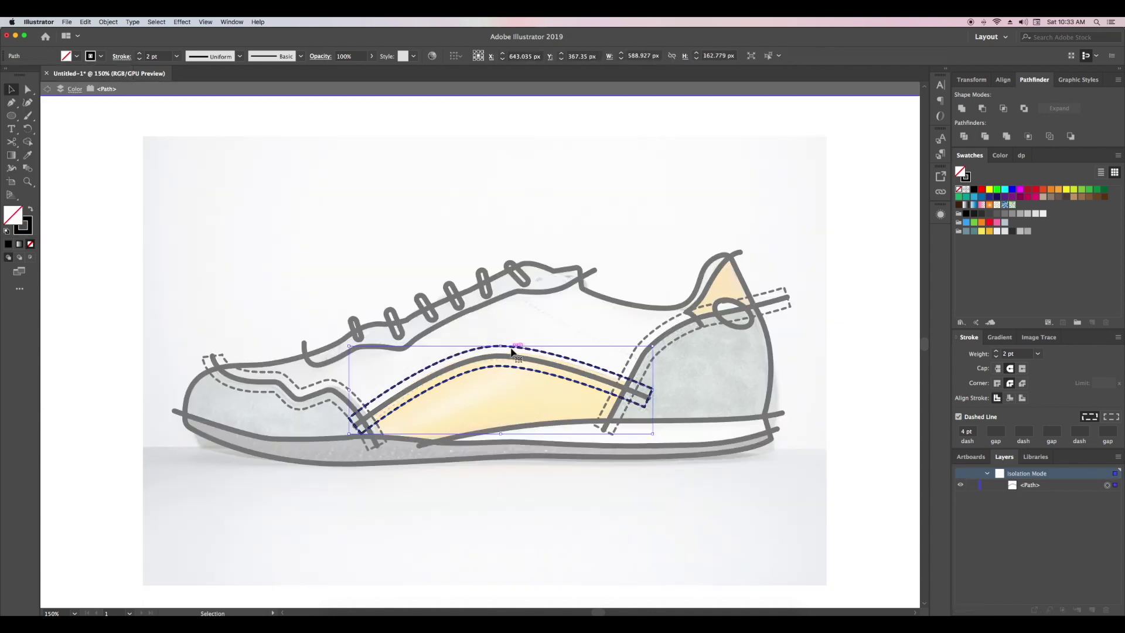
Step: Delete the unwanted dashed segments around the yellow side panel
key("a")
left_click(351, 426)
key("Delete")
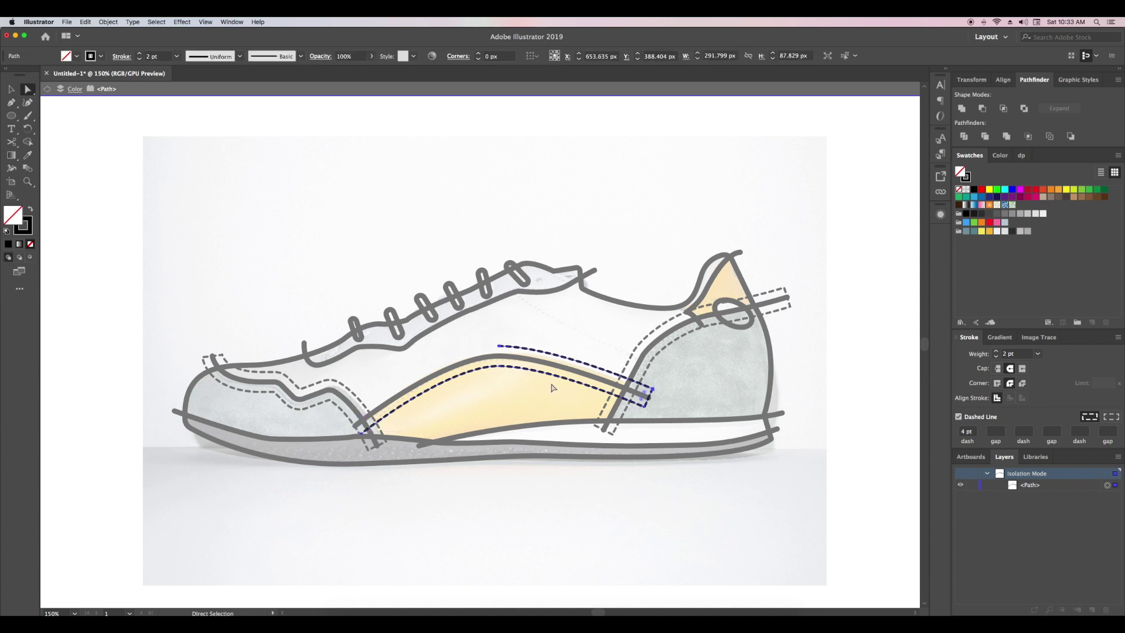
left_click(652, 389)
key("Delete")
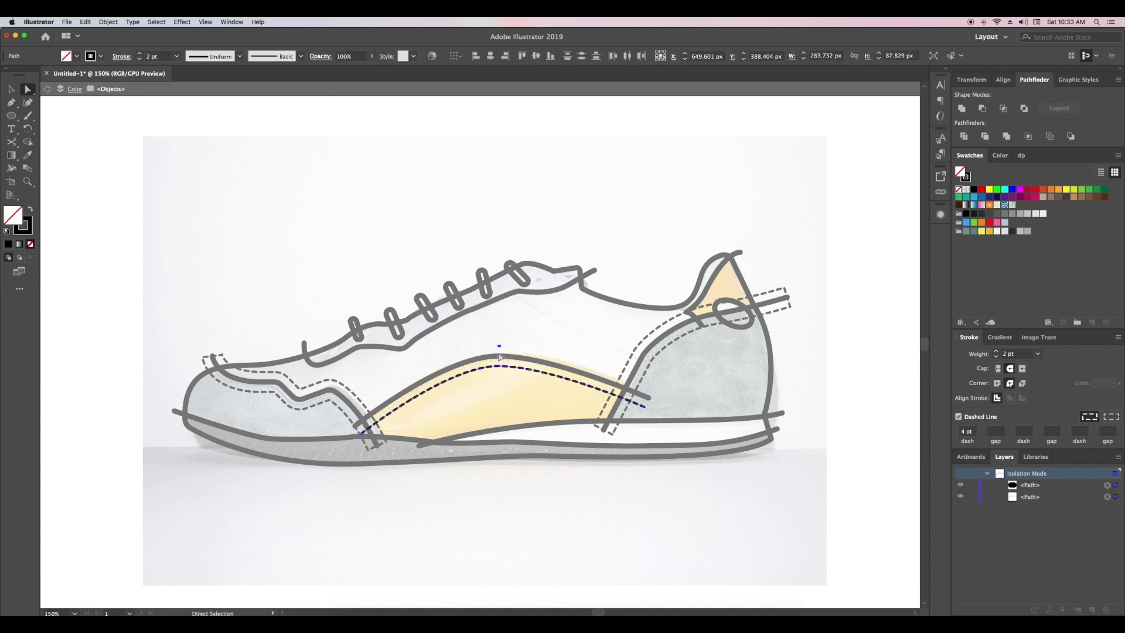
key("Delete")
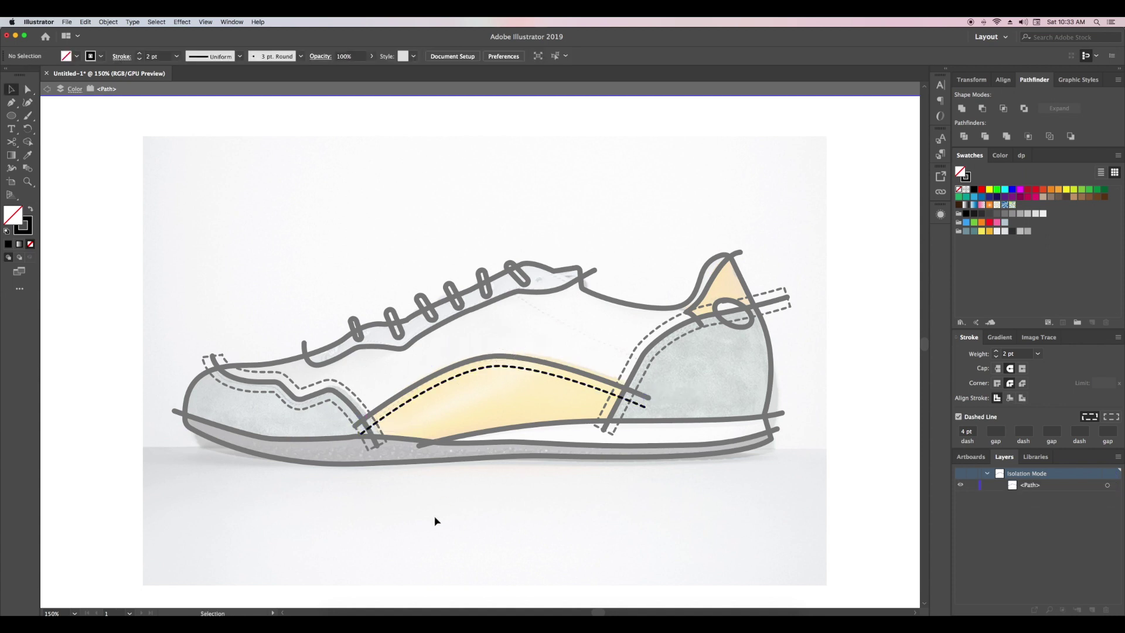
Step: Trim the extra dashed segments from the toe stitching
left_click(352, 391)
key("a")
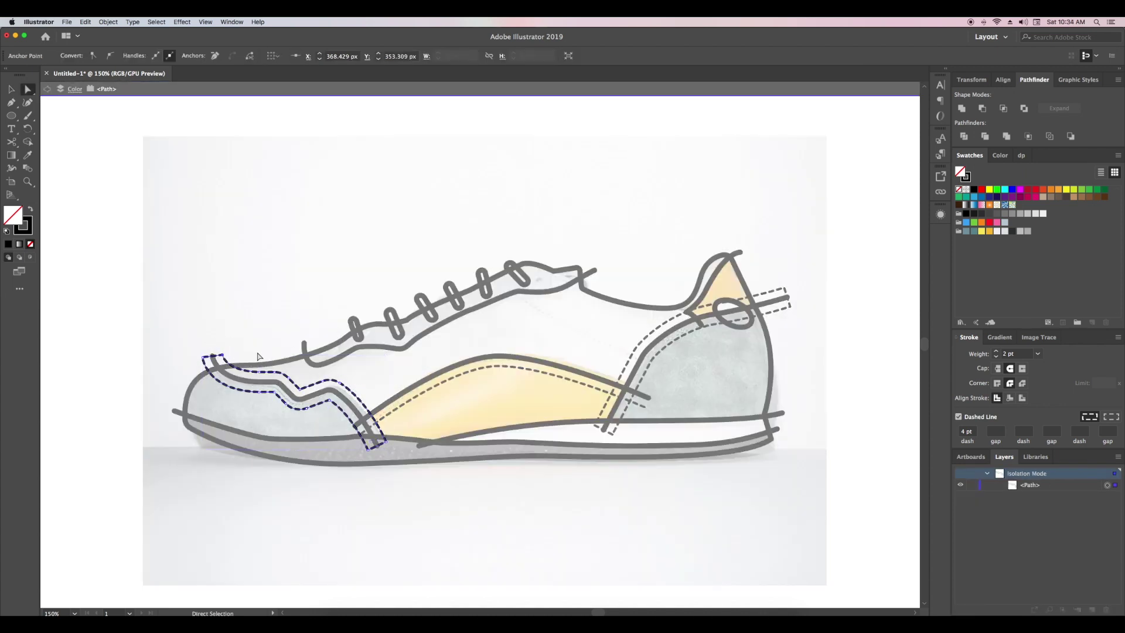
left_click(340, 390)
key("Delete")
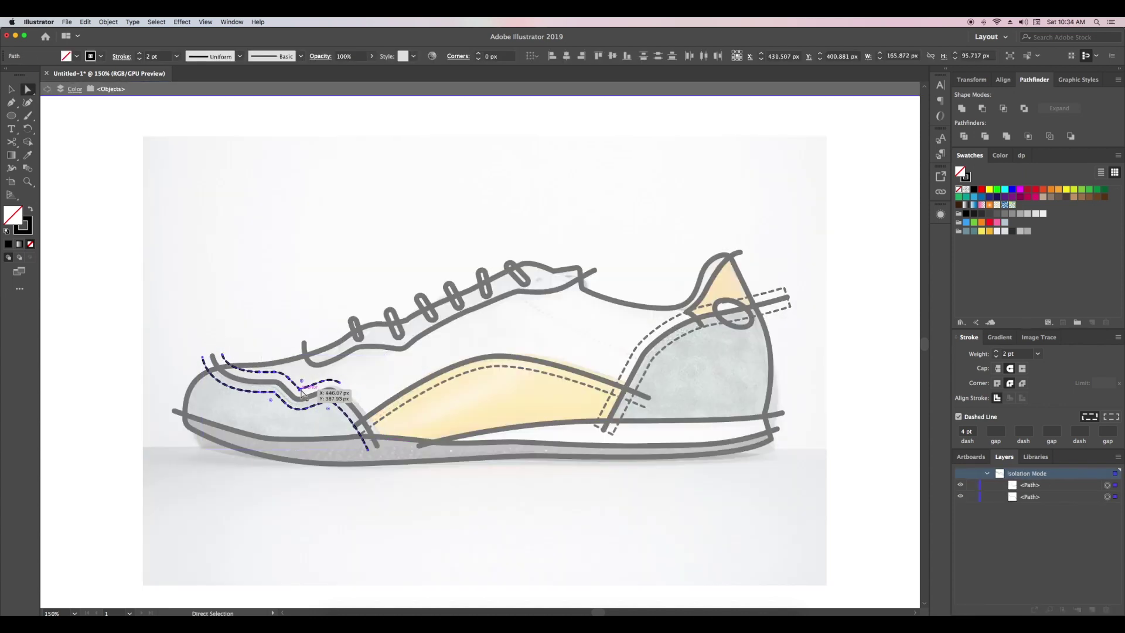
left_click(300, 388)
key("Delete")
left_click(267, 373)
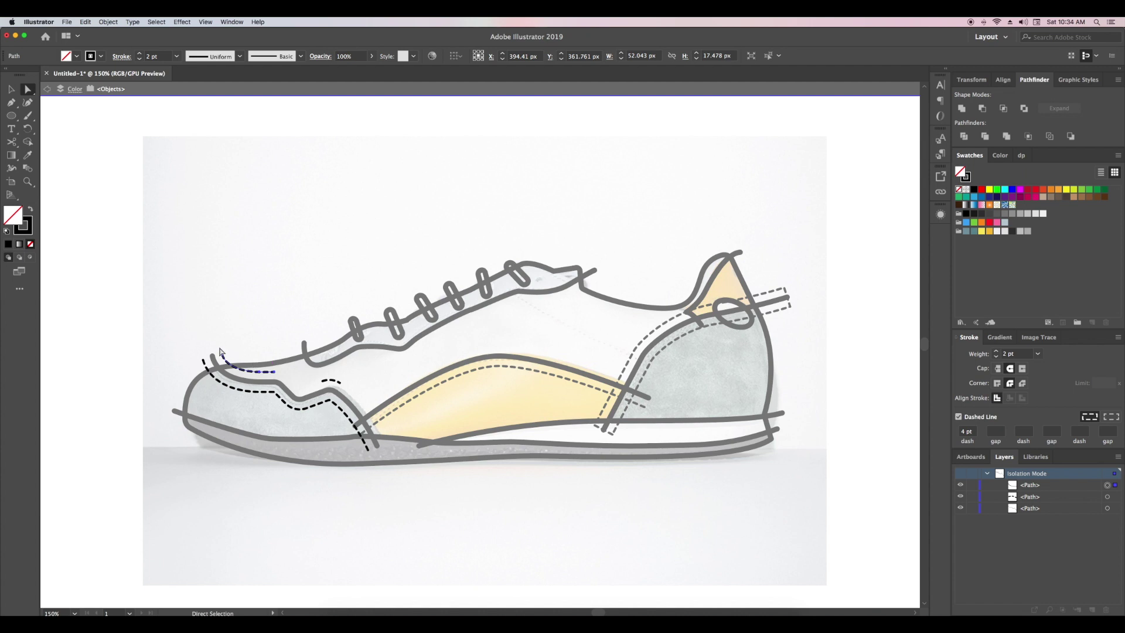
key("Delete")
double_click(640, 522)
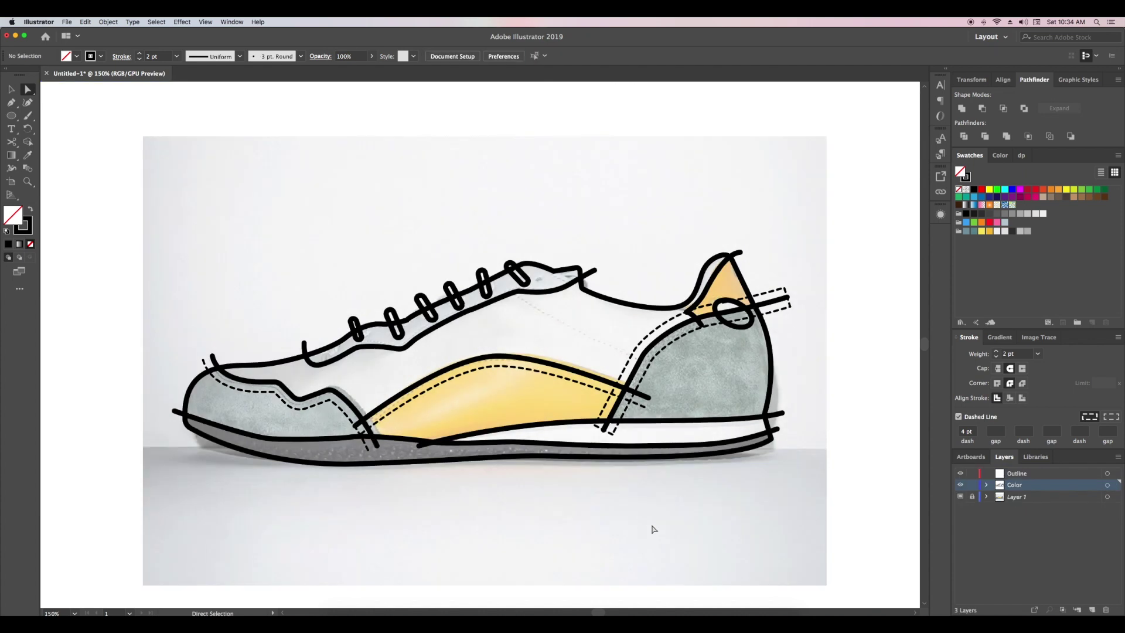
Step: Trim the heel stitching's end segments and outer dashed line
left_click(686, 317)
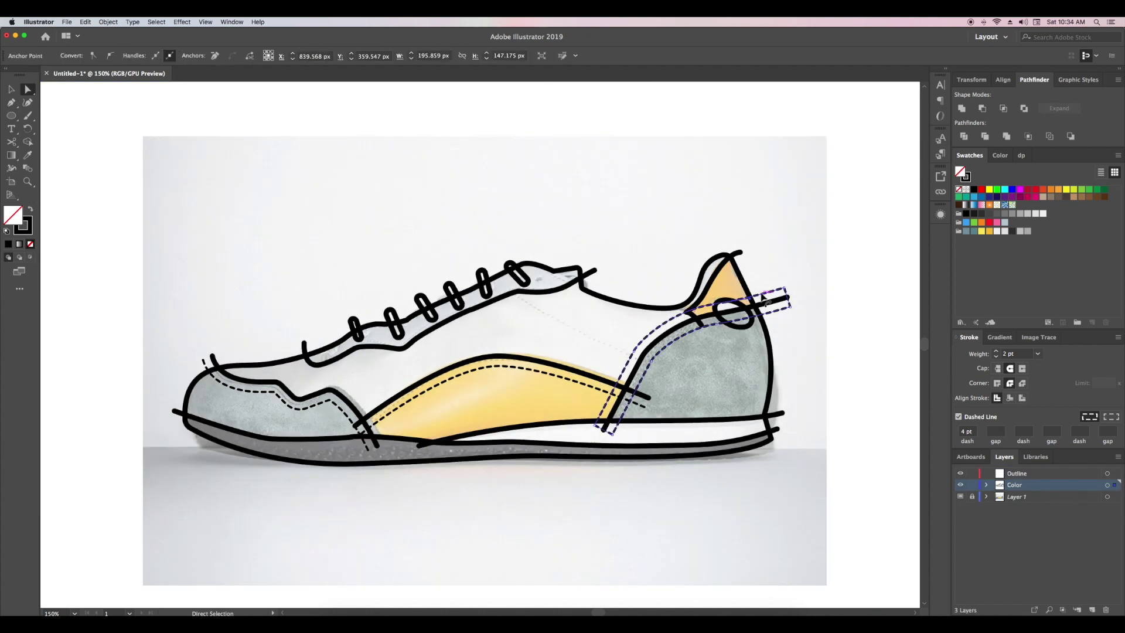
double_click(784, 292)
left_click(785, 291)
key("Delete")
left_click(605, 426)
key("Delete")
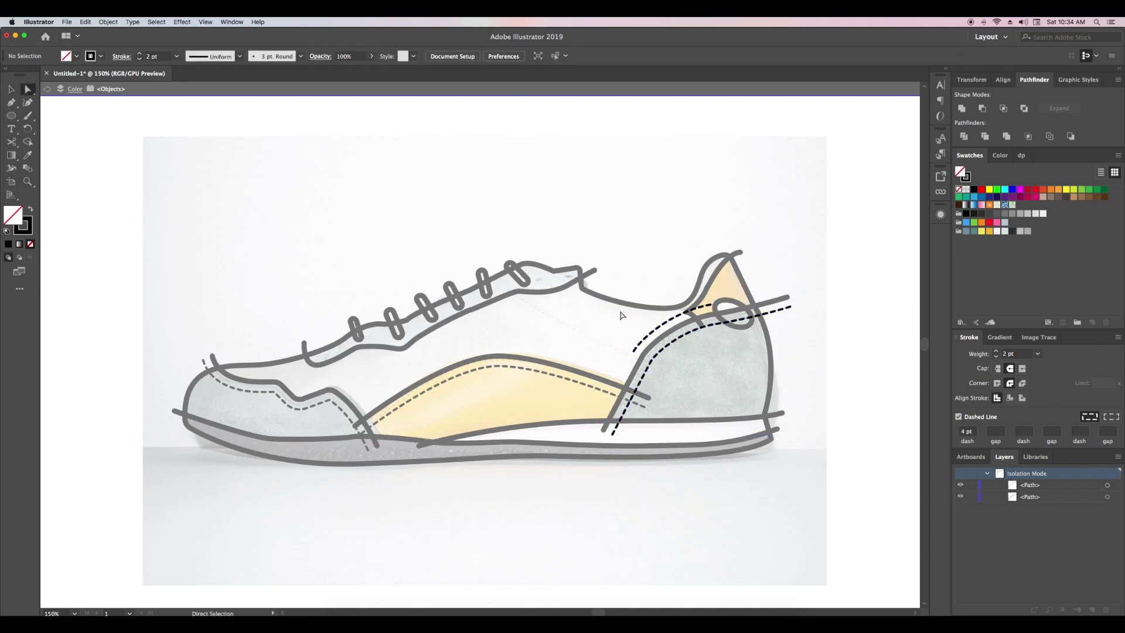
left_click(638, 334)
key("Delete")
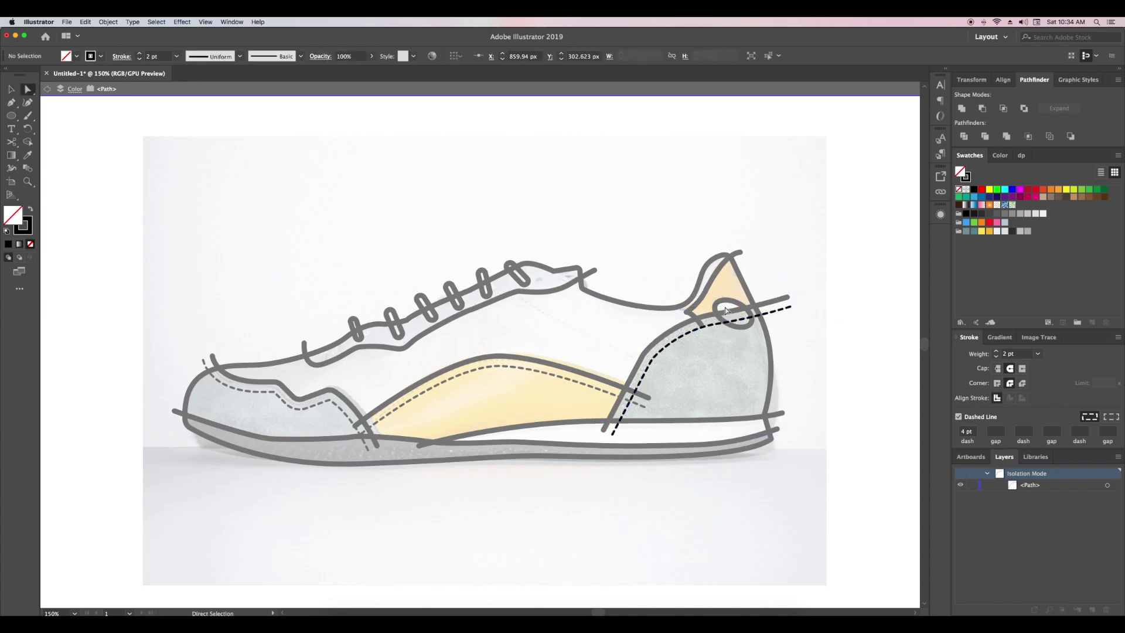
double_click(796, 256)
key("v")
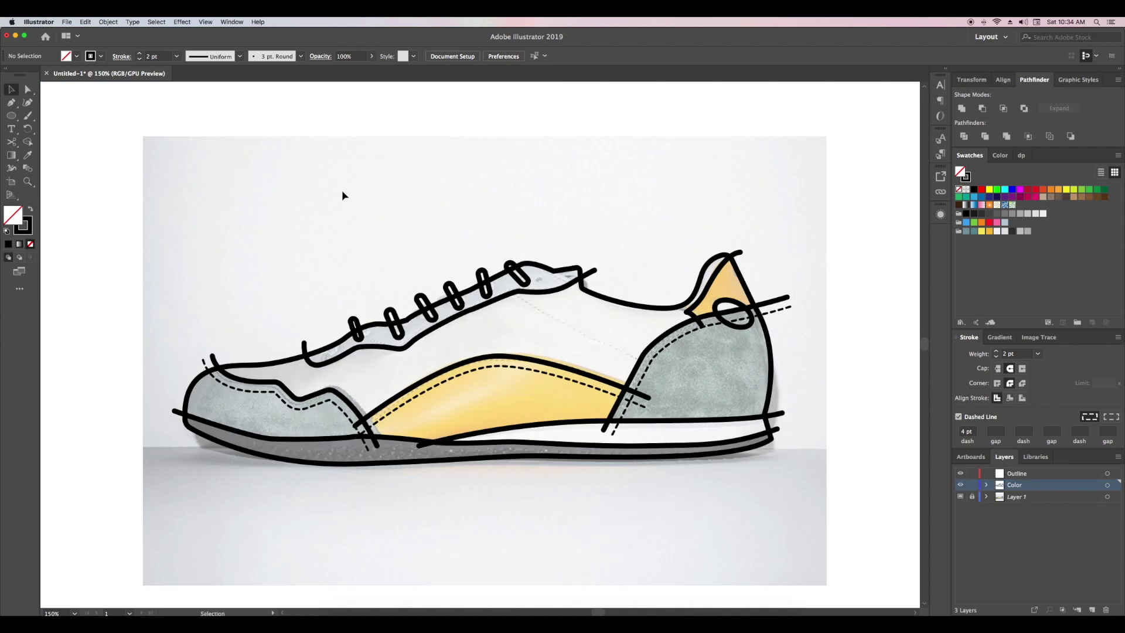
Step: Draw a new dashed stitch line across the heel with the Pen tool
key("p")
left_click(501, 285)
left_click(655, 365)
key("v")
left_click(673, 239)
Step: Trim the stray line ends off the front and the overhangs along the midsole
key("ctrl+a")
key("shift+m")
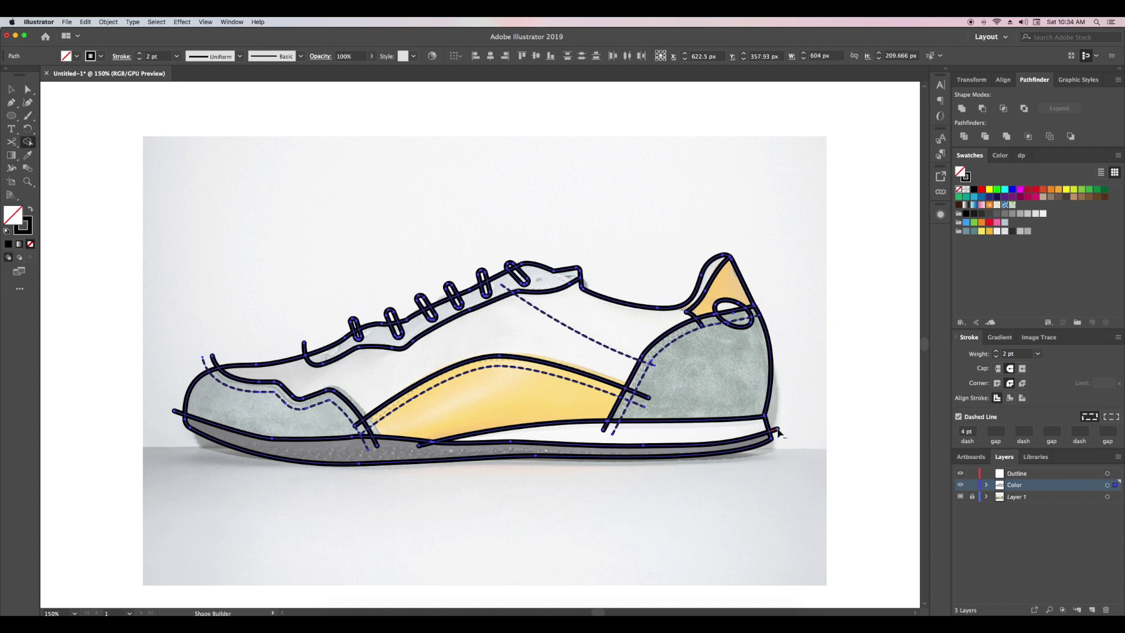
left_click(372, 441, "alt")
left_click(423, 443, "alt")
left_click_drag(619, 421, 613, 435)
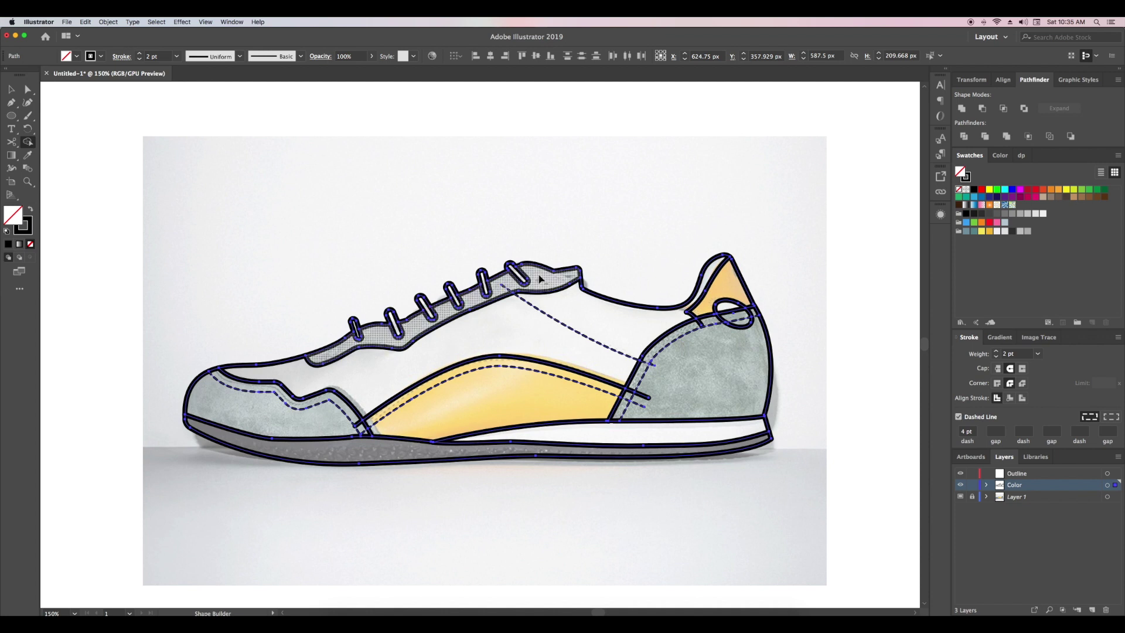
Step: Delete the stitch stub by the top lace, the lower heel-loop arc and the stray heel-panel line
left_click(508, 289, "alt")
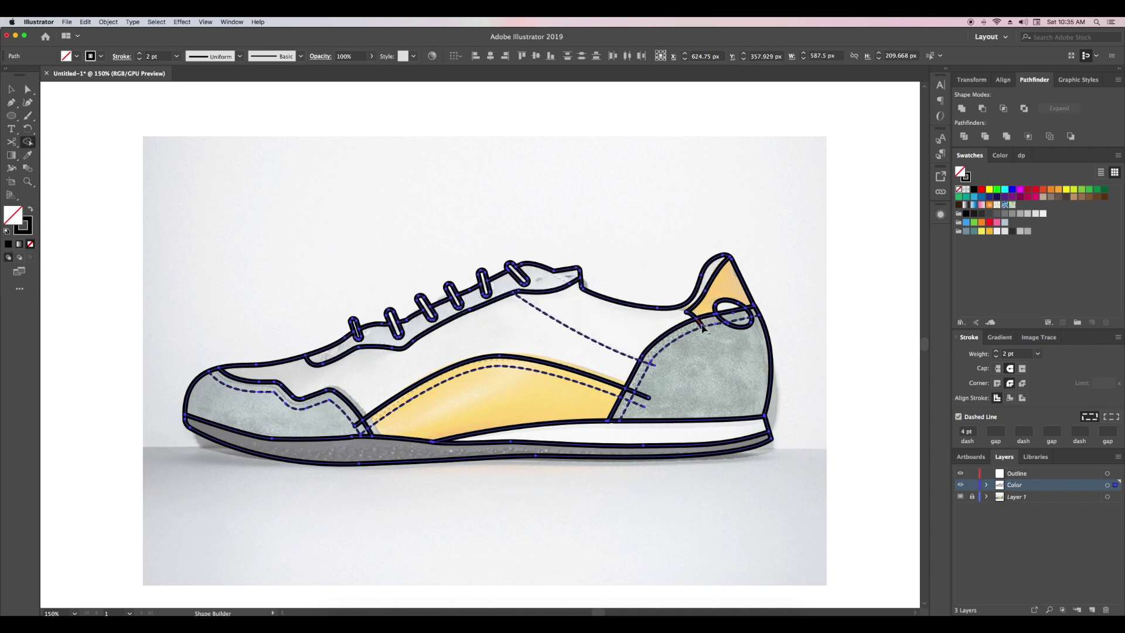
left_click(722, 320, "alt")
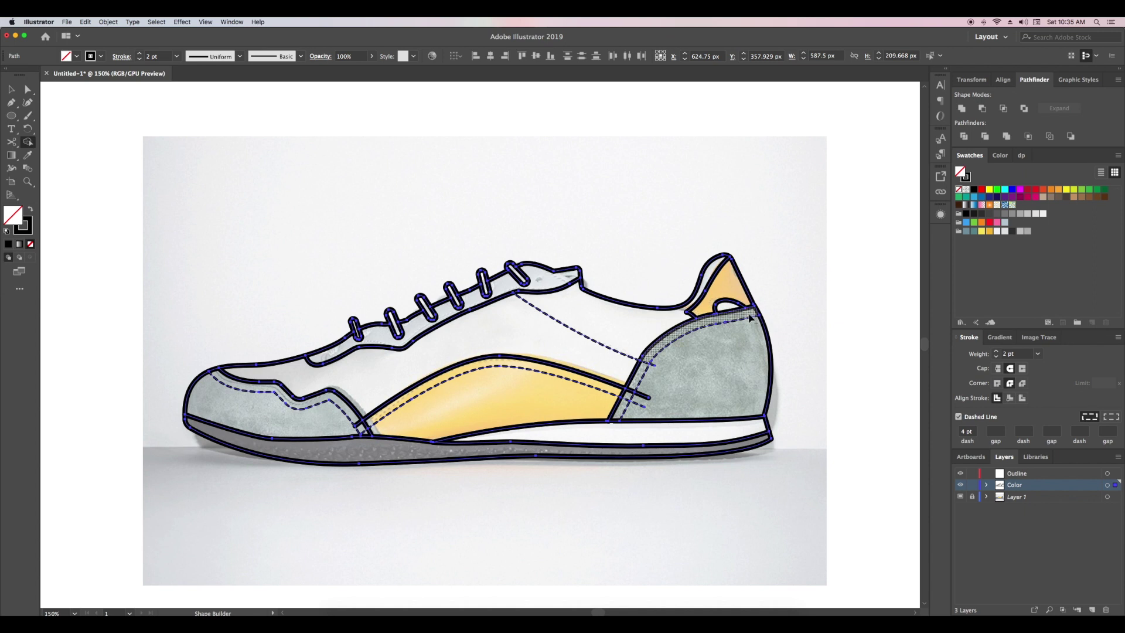
left_click(648, 400, "alt")
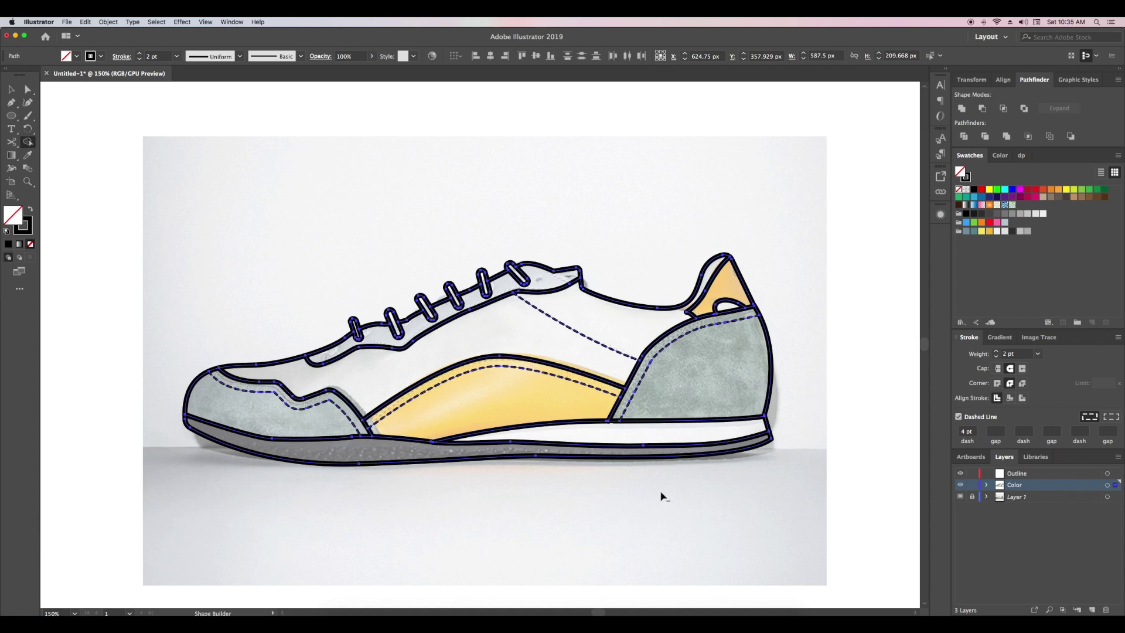
key("v")
left_click(871, 500)
Step: Rename the layers 'outline' and 'color', with color placed below outline
double_click(1015, 485)
type("o")
key("Return")
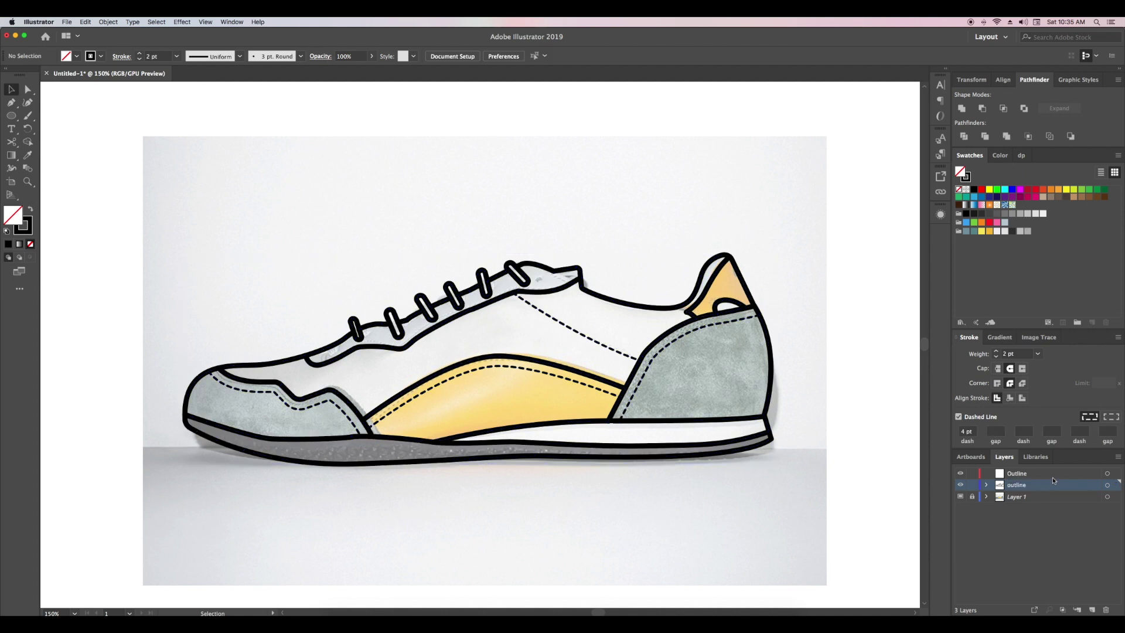
double_click(1027, 476)
type("r")
key("Return")
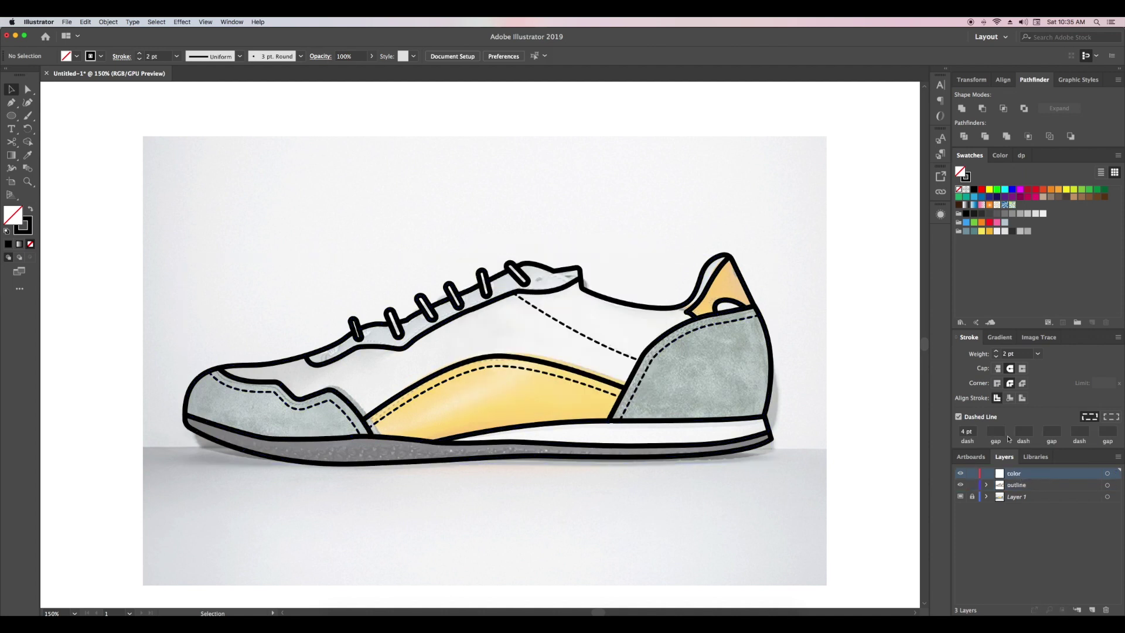
left_click_drag(1017, 473, 1016, 491)
Step: Copy the shoe linework onto the color layer and lock the outline layer
key("v")
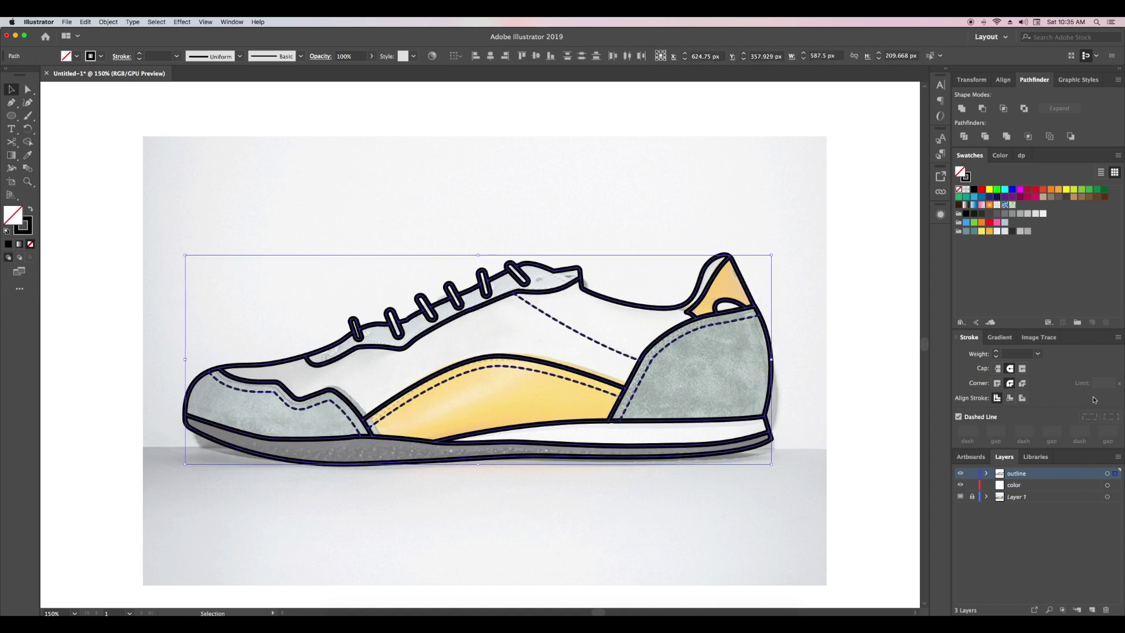
left_click_drag(1116, 475, 1116, 486)
left_click(972, 473)
left_click(888, 466)
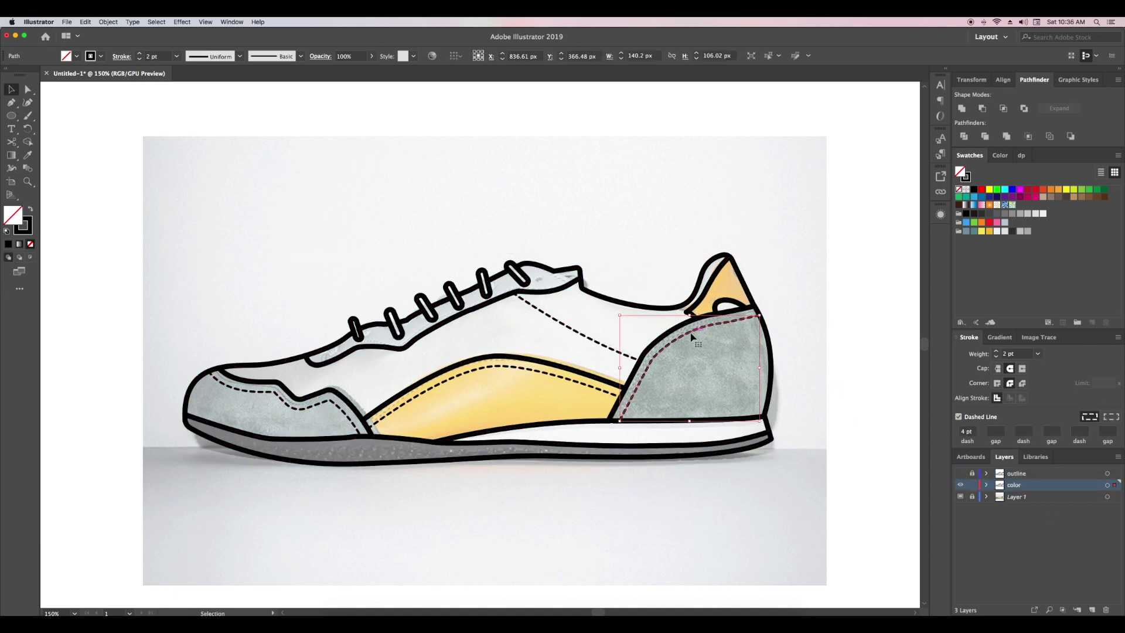
Step: Delete the two copied dashed stitch lines from the color layer
left_click(588, 340)
key("Delete")
left_click(333, 403)
key("Delete")
left_click(698, 404)
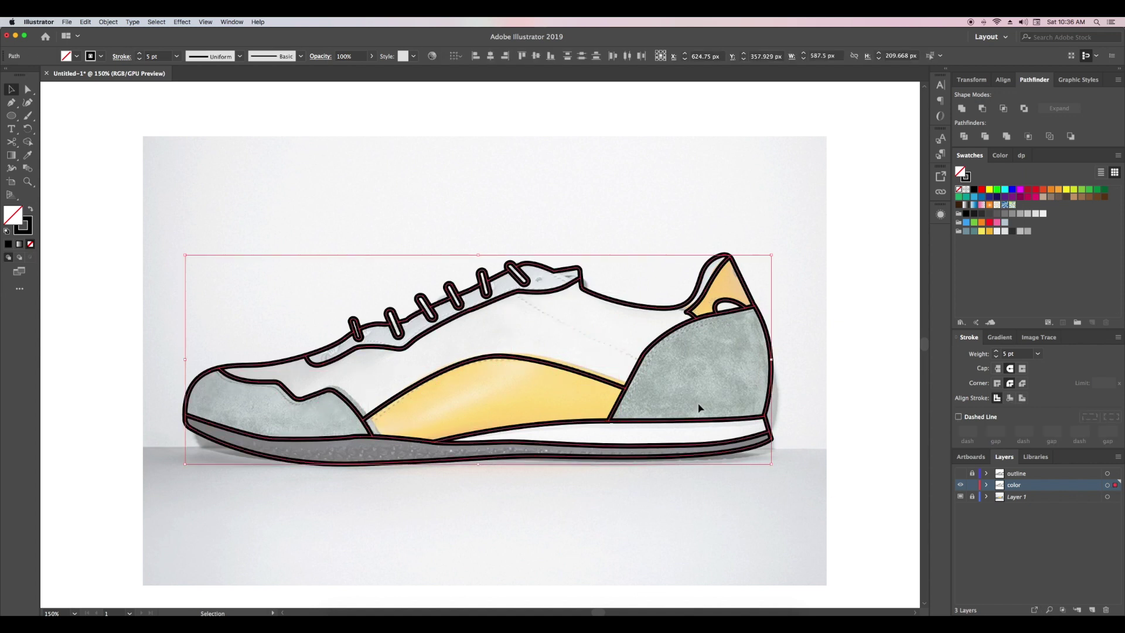
left_click(108, 22)
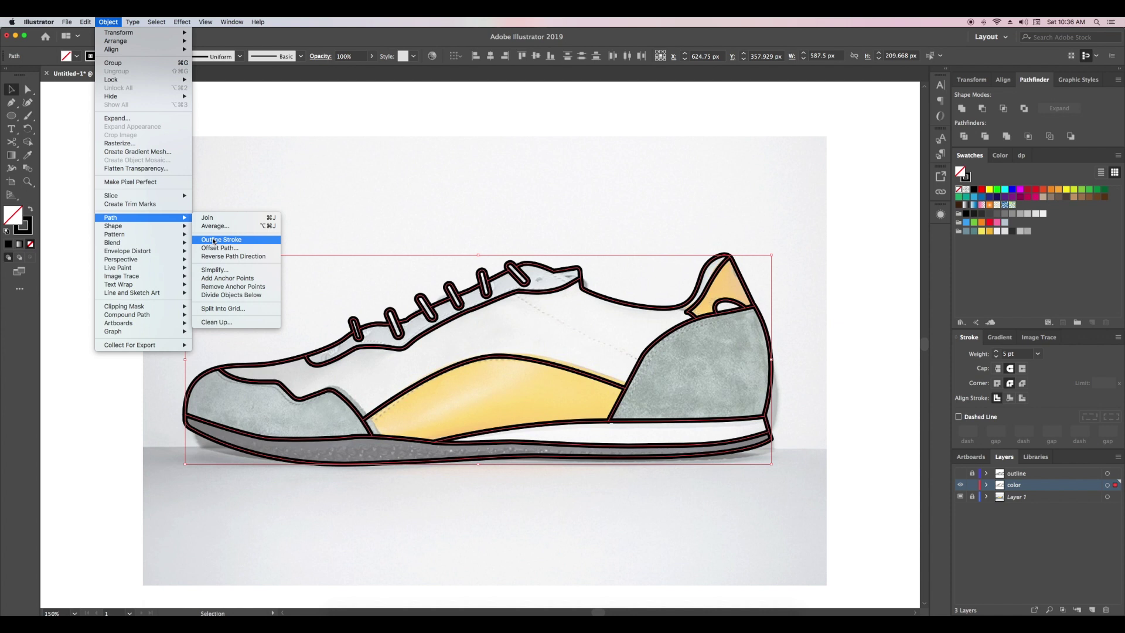
Step: Outline the strokes, unite them, and release the compound path into separate pieces
left_click(214, 239)
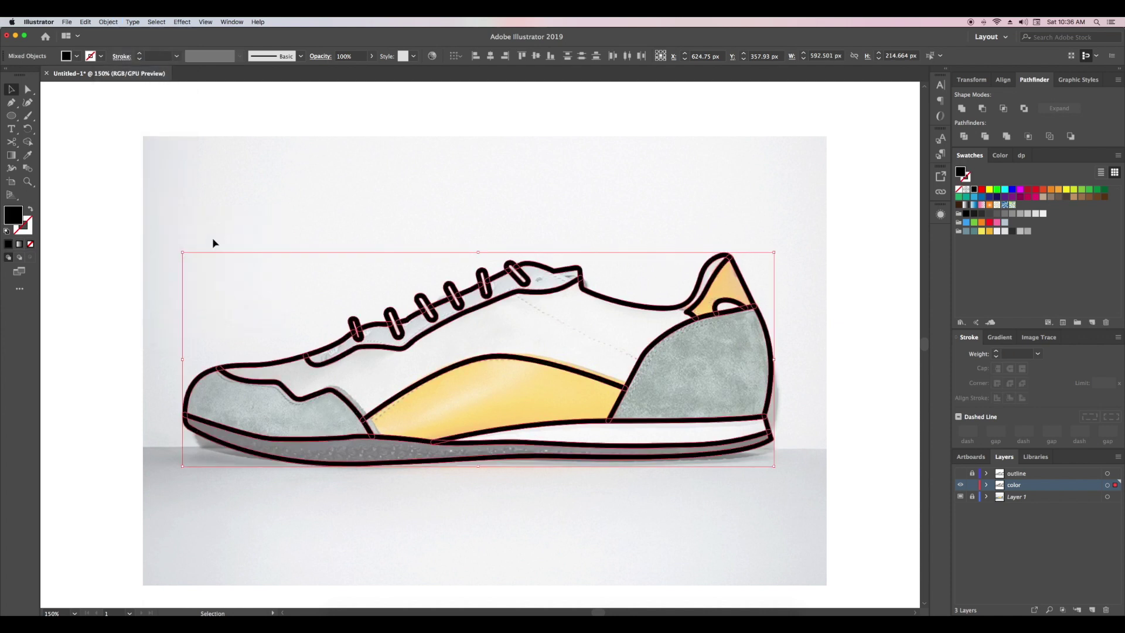
left_click(963, 109)
right_click(676, 300)
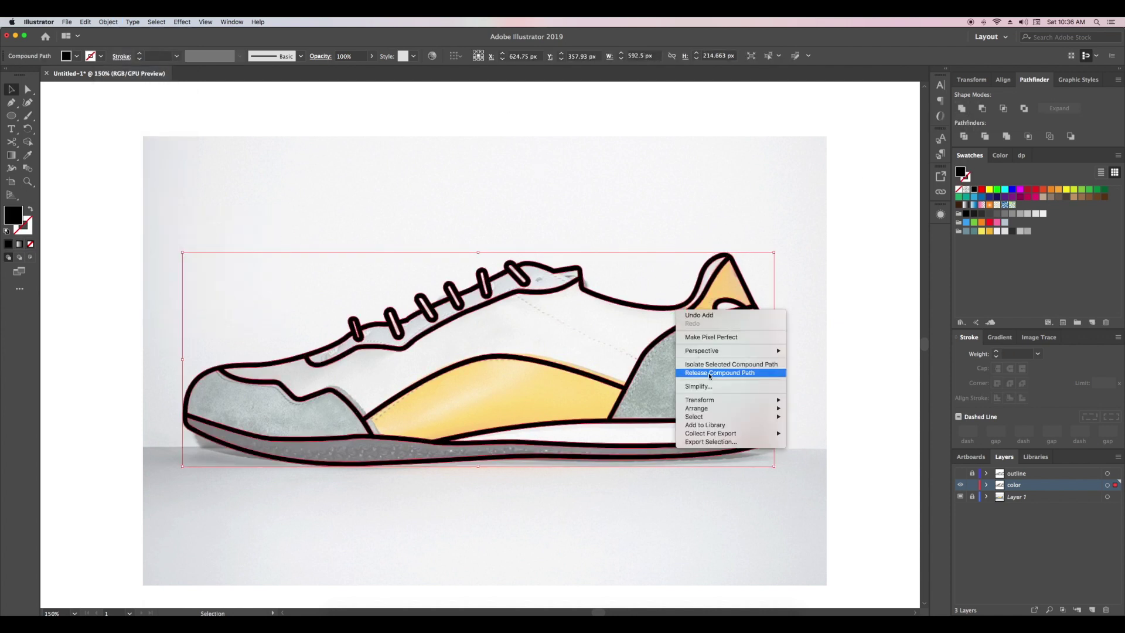
left_click(721, 373)
left_click(750, 287)
Step: Send the black silhouette to the back and fill the upper pieces light grey and white
key("super+shift+bracketleft")
left_click(766, 257)
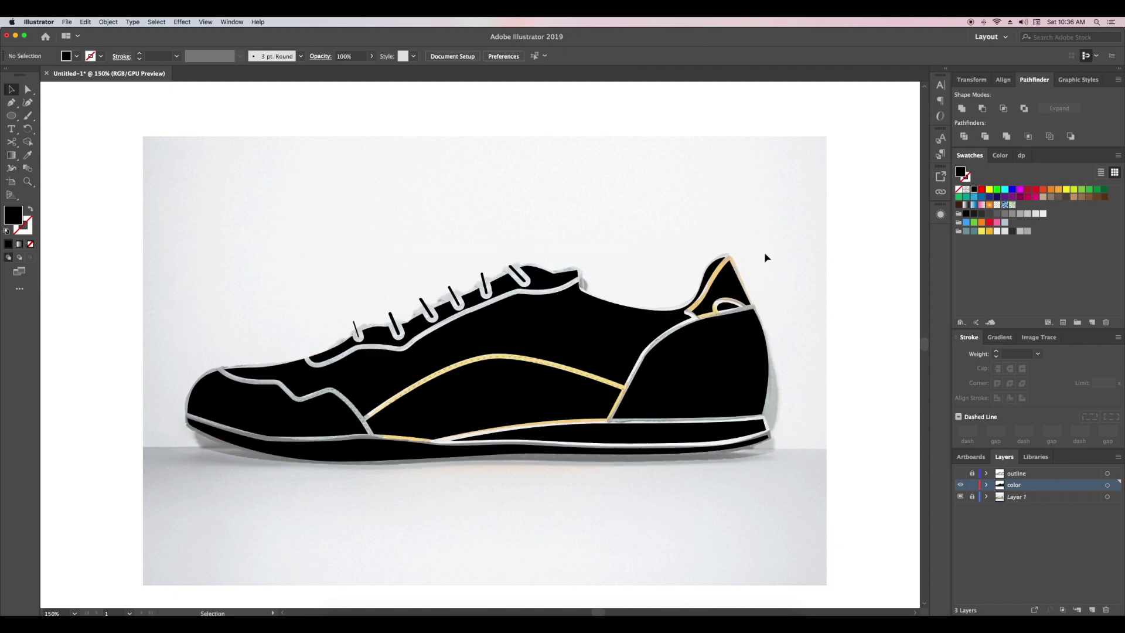
left_click(558, 282)
left_click(1020, 231)
left_click(892, 248)
left_click(678, 329)
left_click(732, 296, "shift")
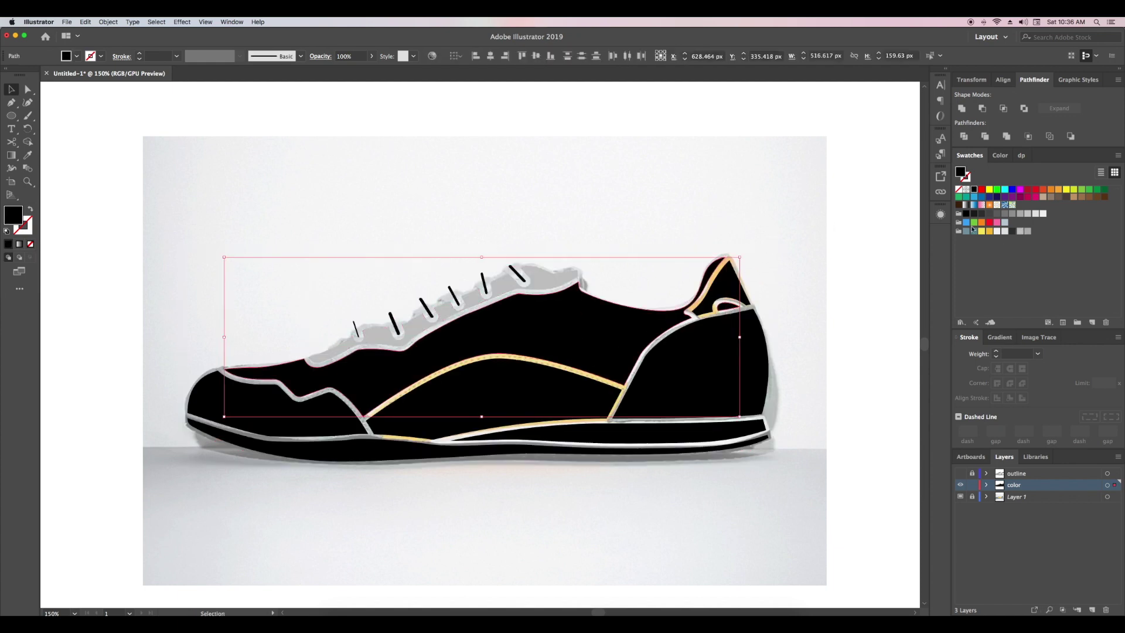
left_click(1000, 233)
Step: Fill the midsole stripe white, then select the bottom sole and the laces
left_click(610, 431)
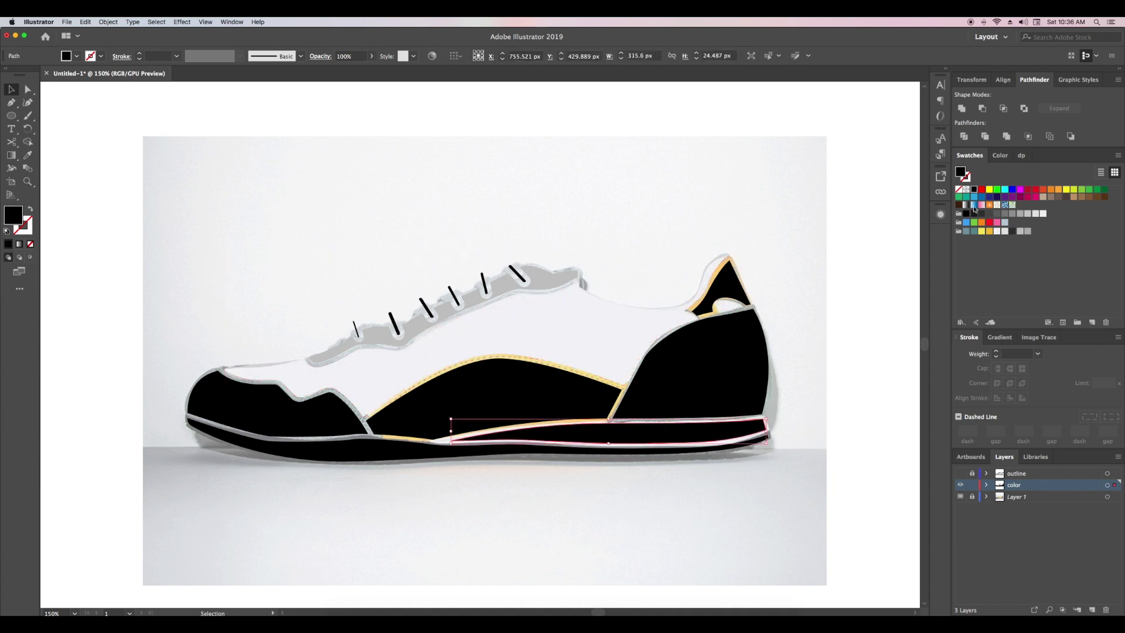
left_click(997, 233)
left_click(881, 338)
left_click(349, 452)
left_click(357, 330, "shift")
left_click(394, 323, "shift")
left_click(427, 307, "shift")
left_click(454, 296, "shift")
Step: Fill the sole and all laces dark grey
left_click(485, 283, "shift")
left_click(516, 271, "shift")
left_click(1012, 233)
left_click(889, 230)
Step: Fill the heel tab and side panel yellow
left_click(726, 287, "shift")
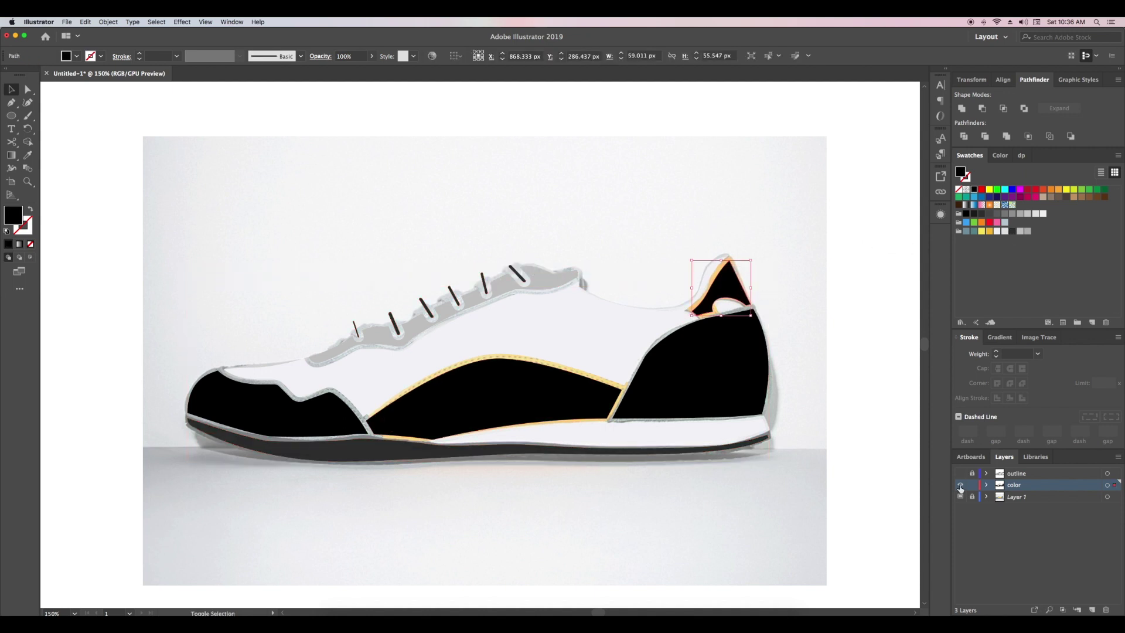
left_click(493, 387, "shift")
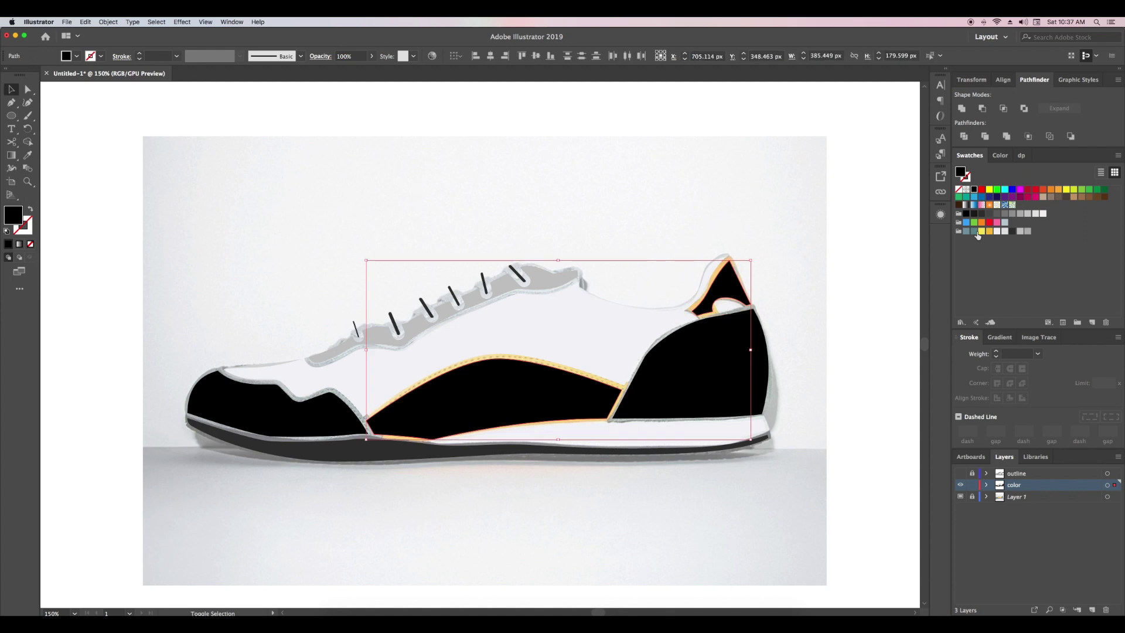
left_click(975, 231)
left_click(879, 299)
left_click(729, 284)
left_click(588, 378, "shift")
Step: Fill the toe and heel panels teal
left_click(981, 231)
left_click(705, 390)
left_click(275, 404, "shift")
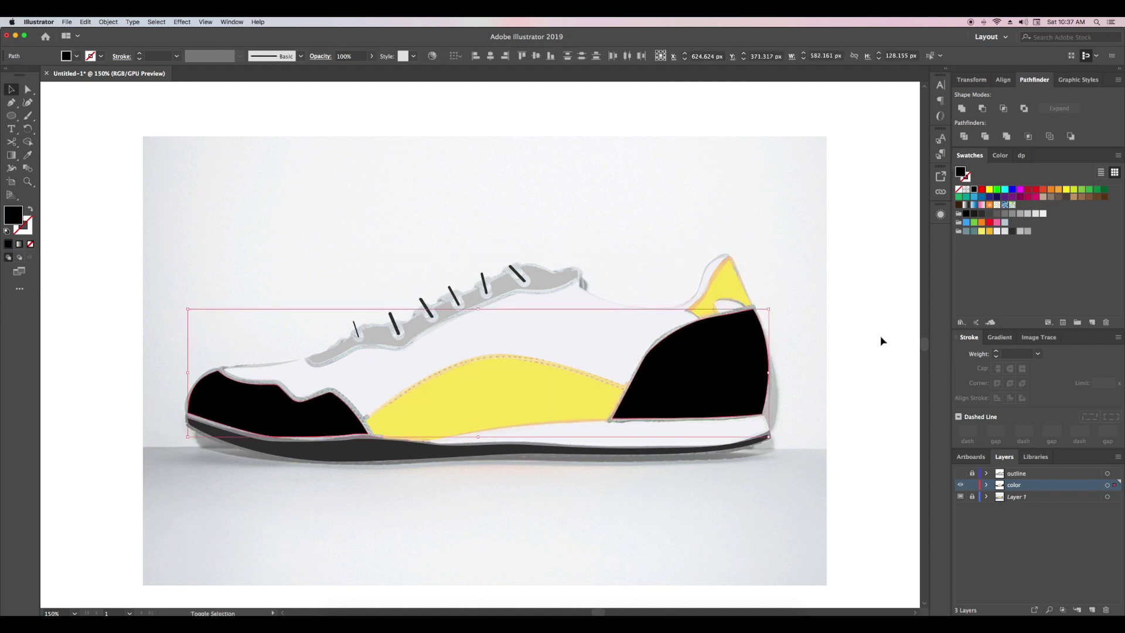
left_click(966, 231)
left_click(834, 314)
Step: Show the outline layer and merge the midsole band and sole pieces into one shape
left_click(960, 473)
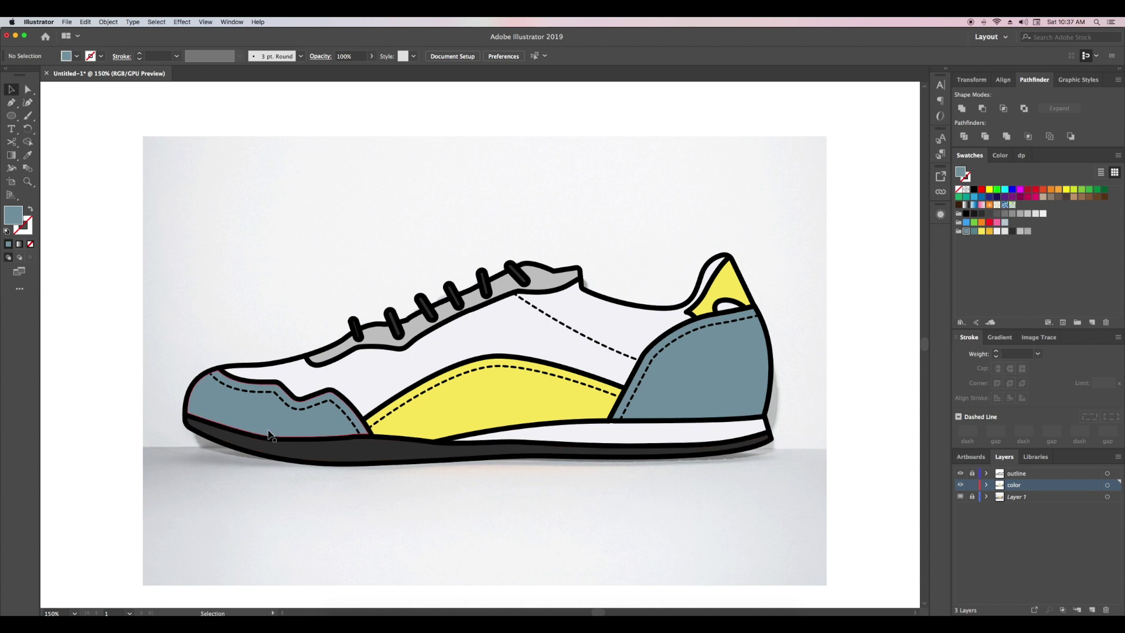
left_click(655, 435)
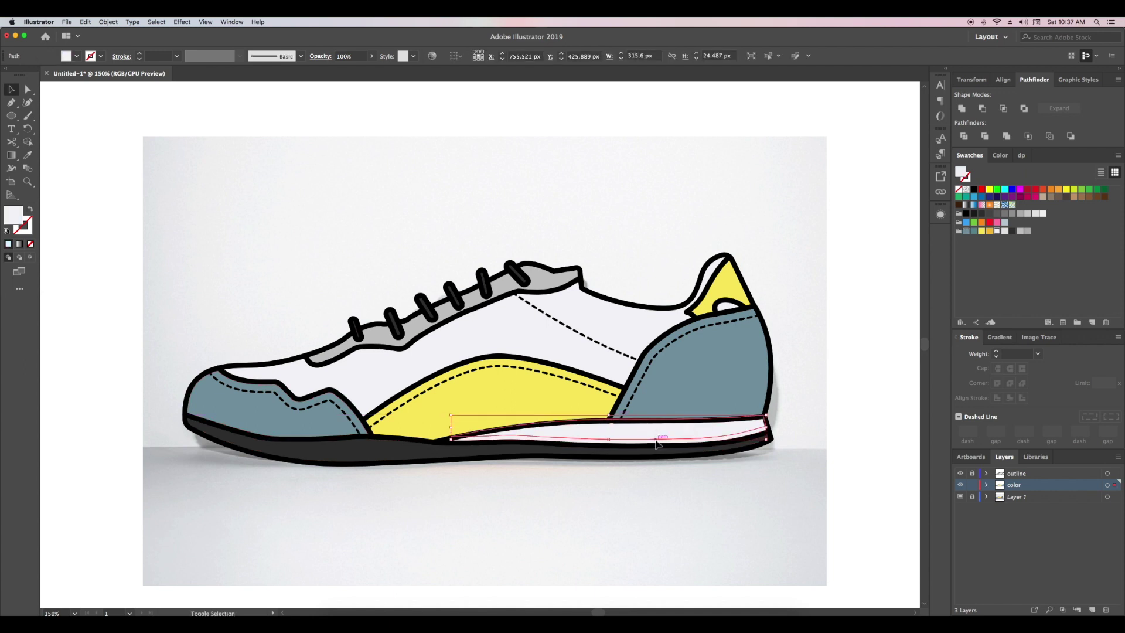
left_click(658, 443, "shift")
key("shift+m")
left_click(657, 427)
key("v")
left_click(811, 502)
Step: Copy the upper shape slightly upward and merge the upper pieces together
left_click(753, 439)
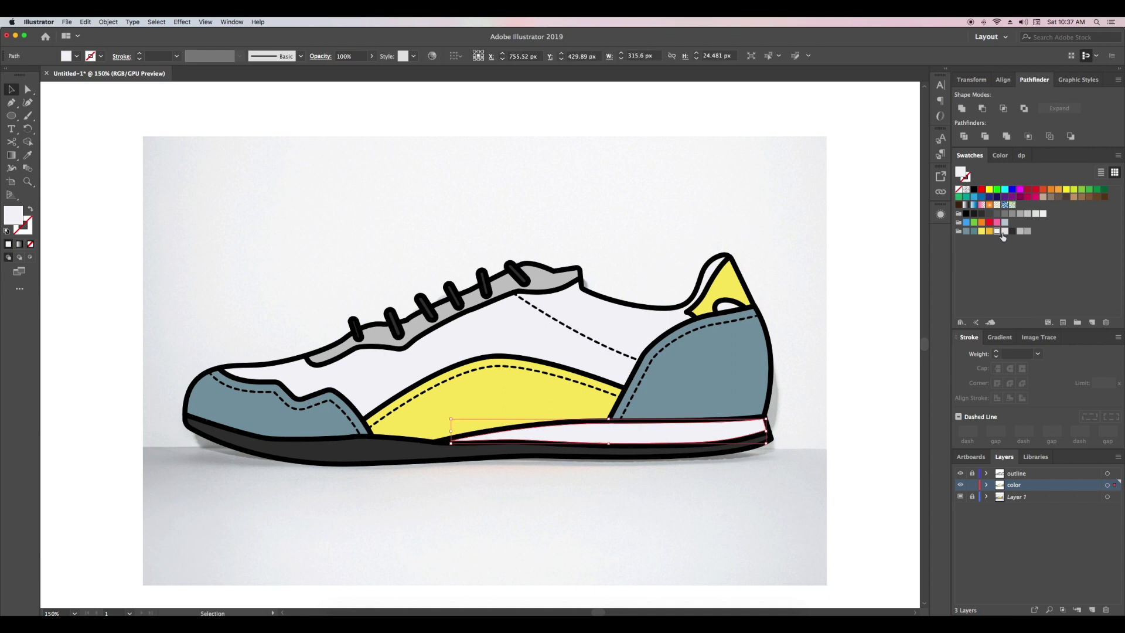
left_click(885, 334)
left_click_drag(492, 328, 492, 319)
left_click(557, 365, "shift")
key("shift+m")
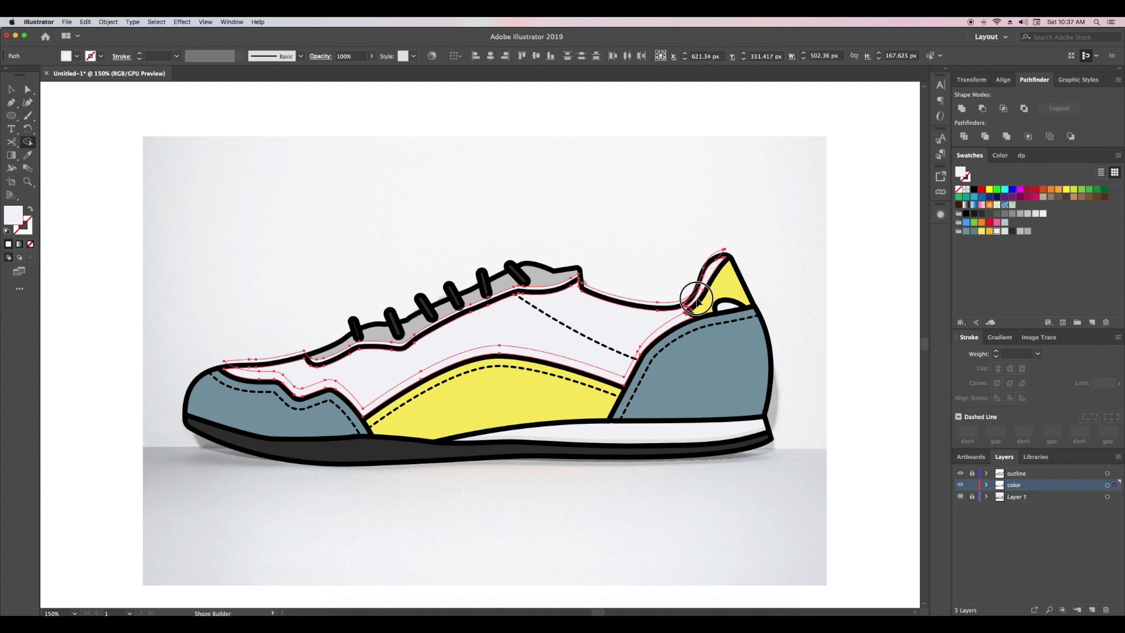
left_click(504, 291, "alt")
key("v")
left_click(596, 523)
Step: Nudge the yellow heel tab right and enlarge it slightly
left_click(590, 375)
left_click(799, 219)
left_click(730, 280)
key("Right")
key("Right")
key("Right")
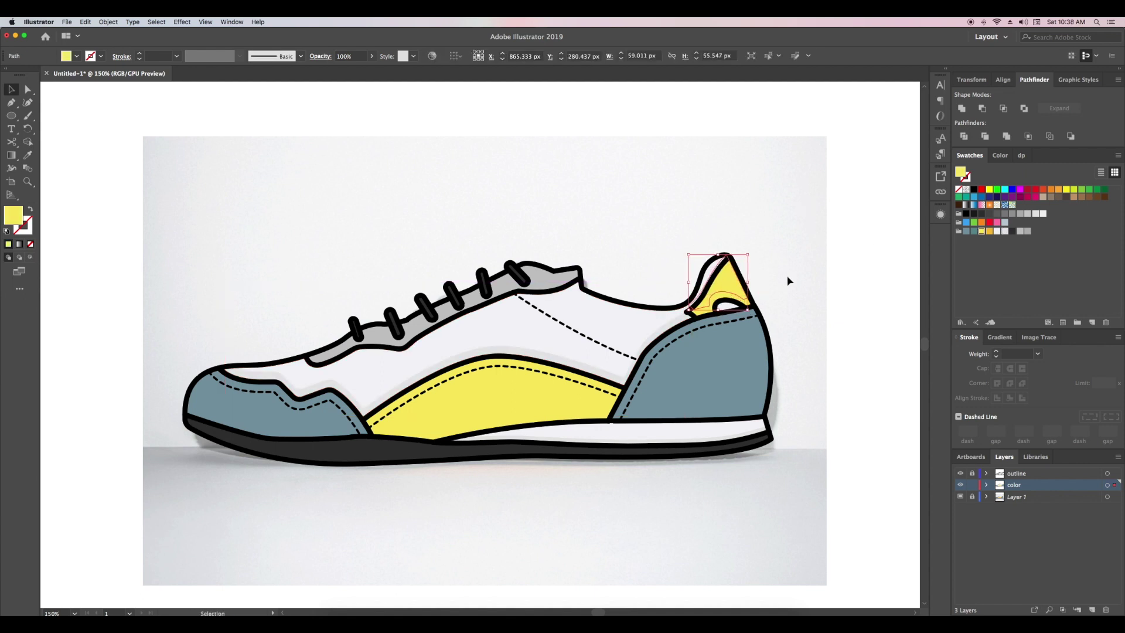
left_click_drag(747, 306, 751, 315)
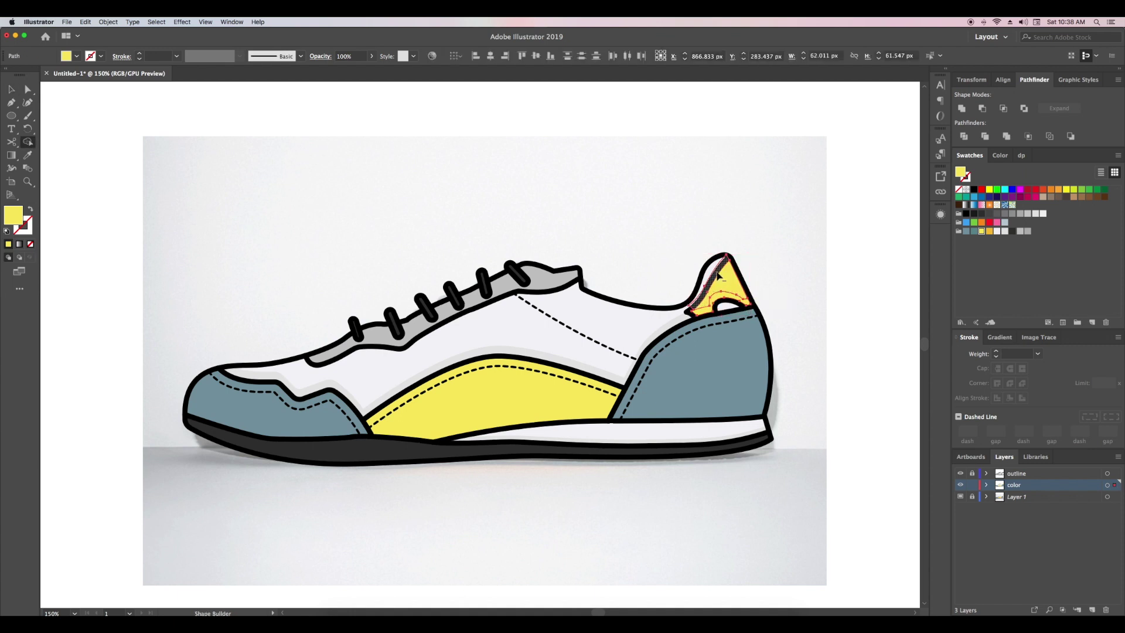
left_click(784, 261)
Step: Duplicate the yellow side panel slightly higher, undoing the oversized enlargement
left_click(732, 302)
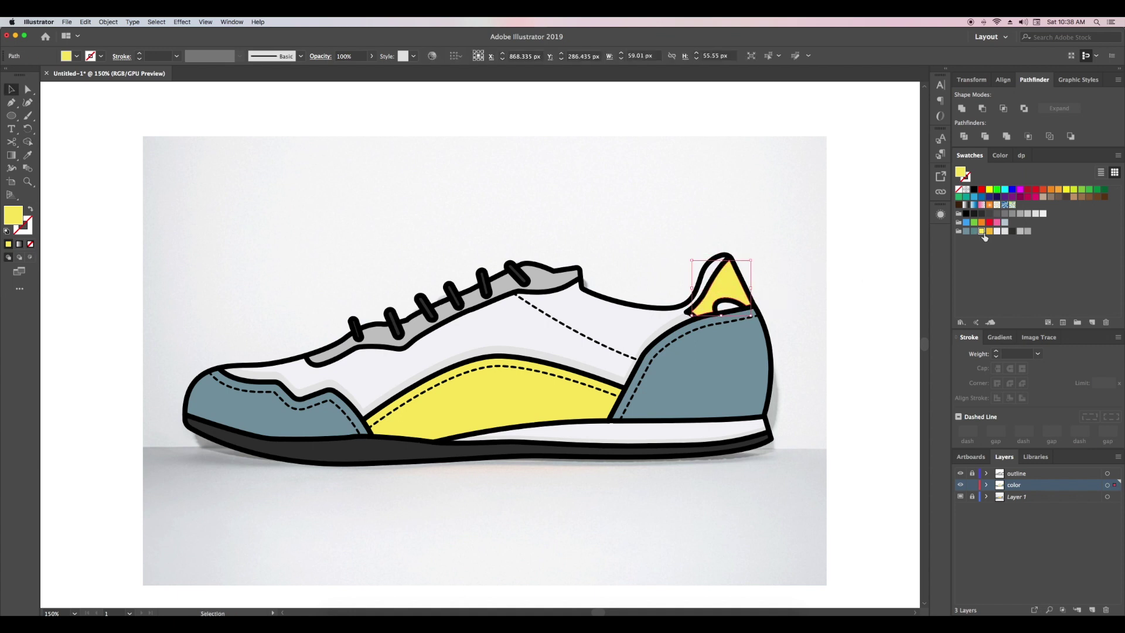
left_click_drag(535, 402, 533, 392)
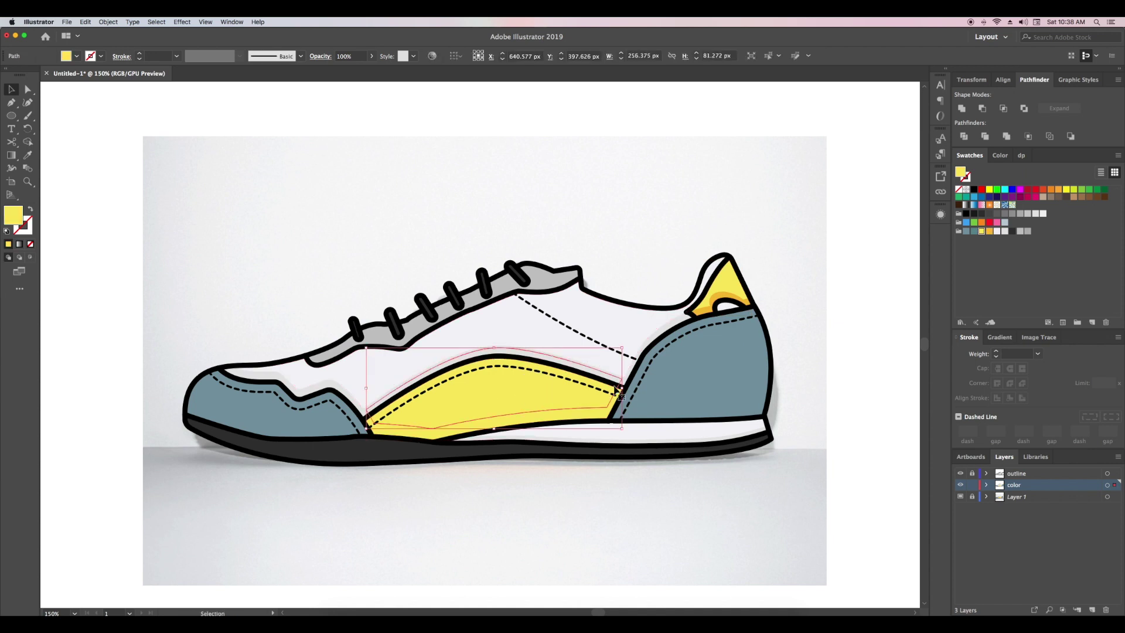
left_click_drag(622, 388, 632, 388)
key("ctrl+z")
key("ctrl+z")
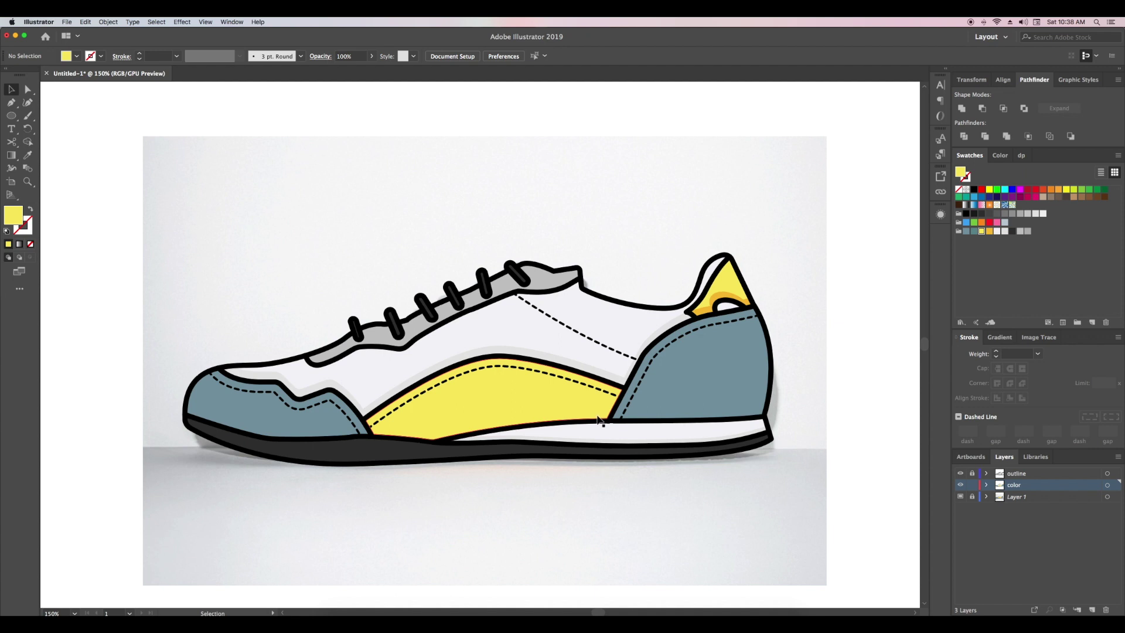
Step: Shift the blue heel and toe panels to expose darker shading bands beneath them
left_click(749, 392)
left_click_drag(749, 391, 774, 352)
key("shift+m")
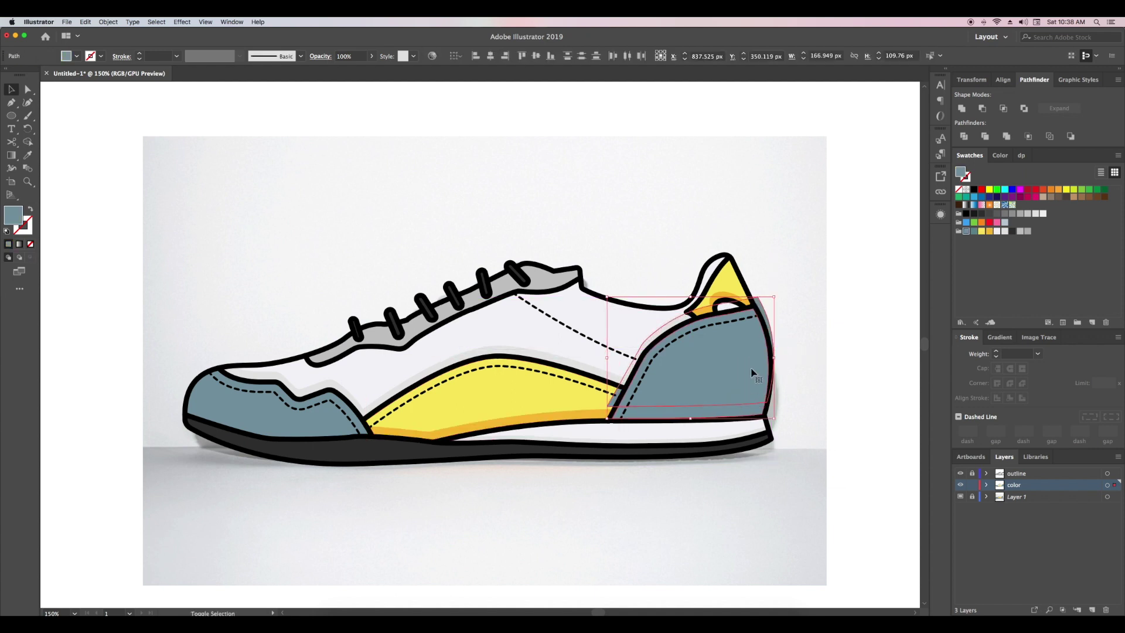
key("v")
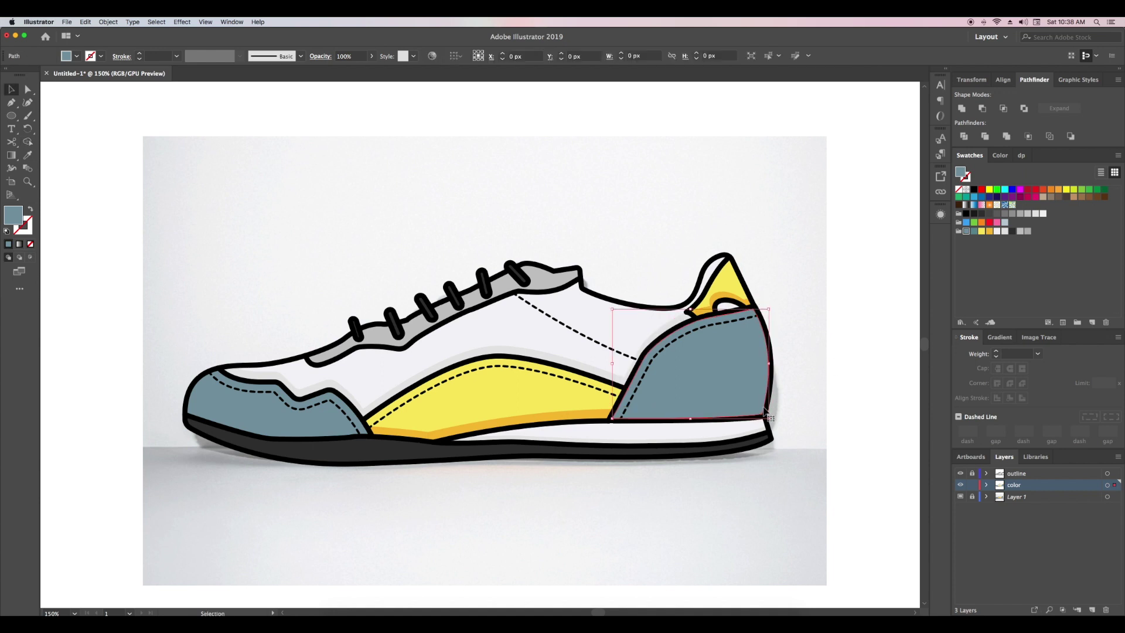
key("ctrl+shift+a")
left_click(343, 417)
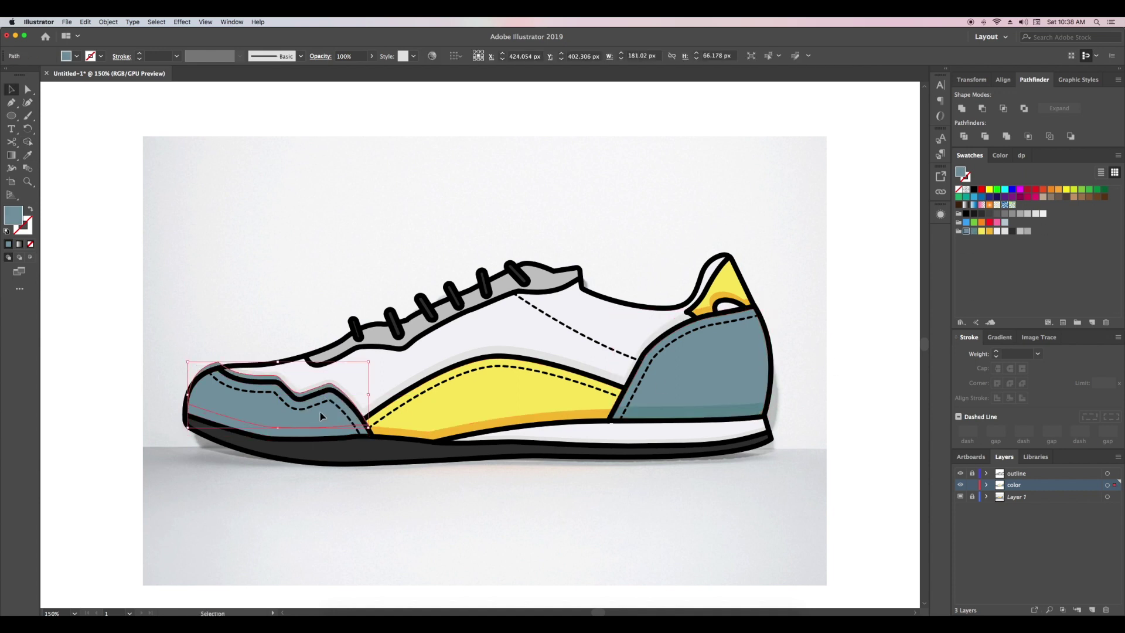
key("ctrl+z")
key("ctrl+z")
left_click(545, 548)
Step: Trim the thin sliver off the grey tongue and merge its pieces into one shape
left_click(542, 282)
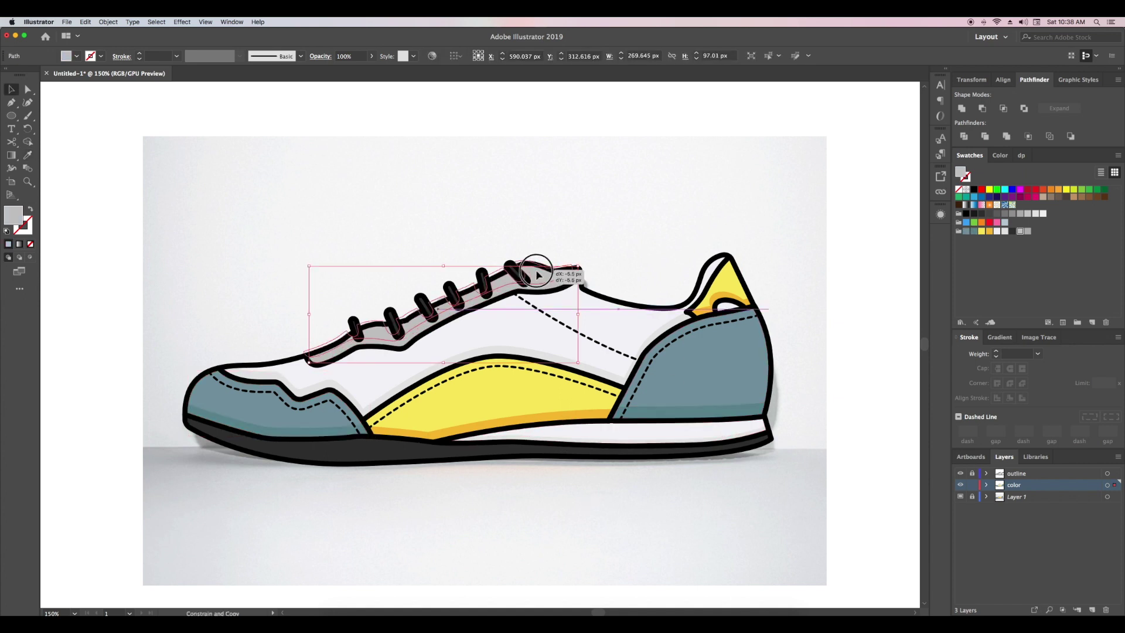
left_click(568, 279, "shift")
key("shift+m")
left_click(535, 269, "alt")
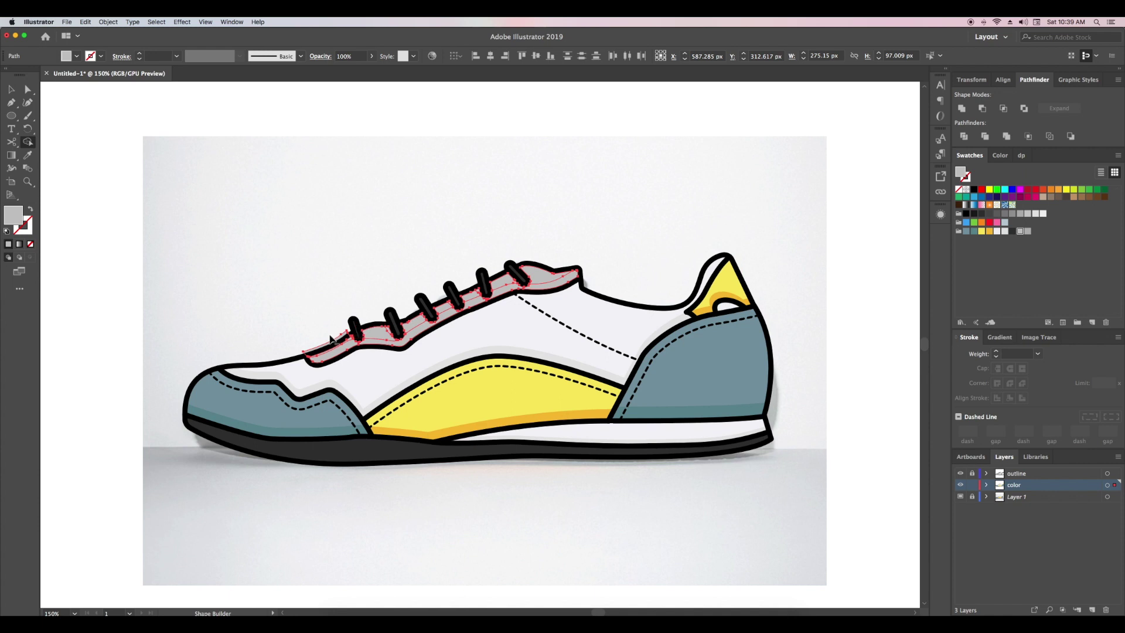
left_click_drag(332, 347, 551, 275)
key("v")
left_click(748, 203)
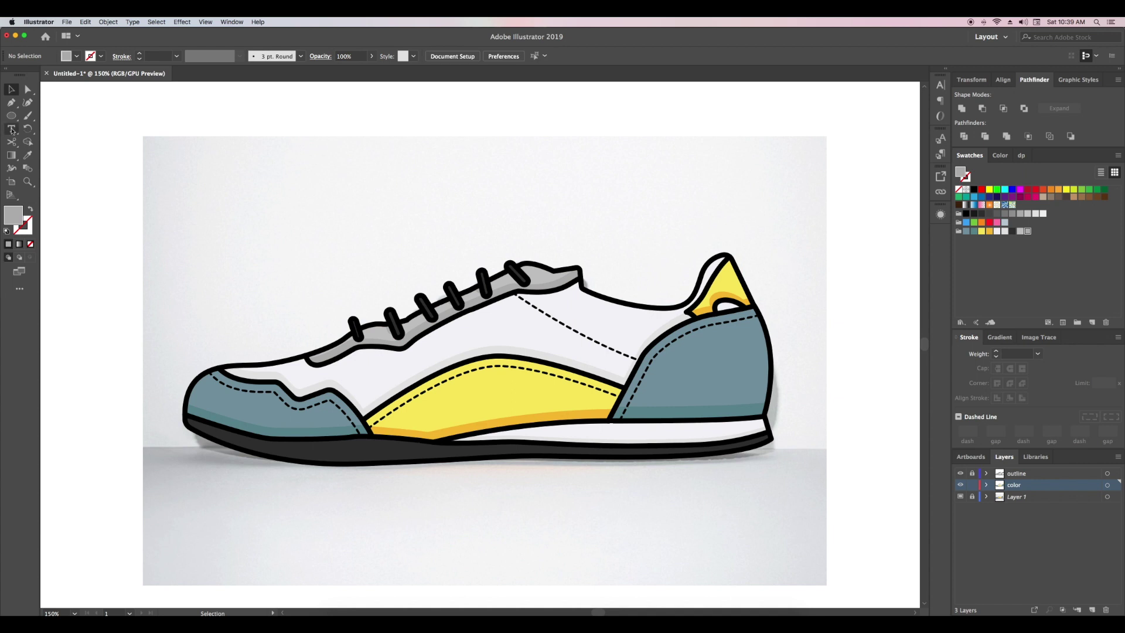
Step: Draw a short black wedge stroke with round caps and corners under the sole front
left_click(12, 105)
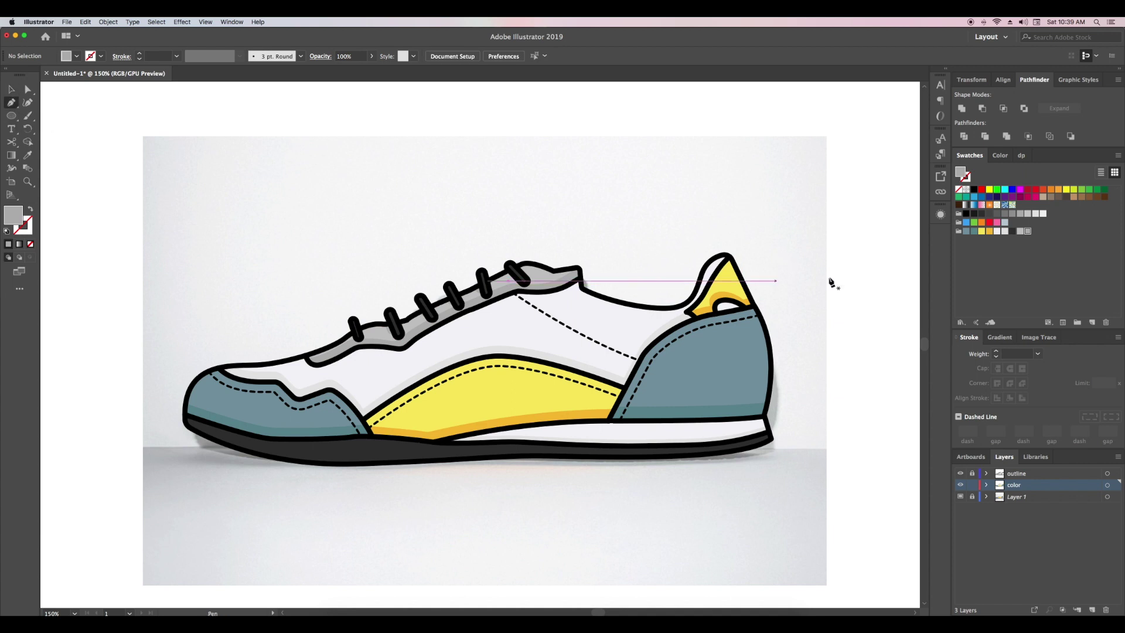
left_click(1012, 231)
left_click(6, 231)
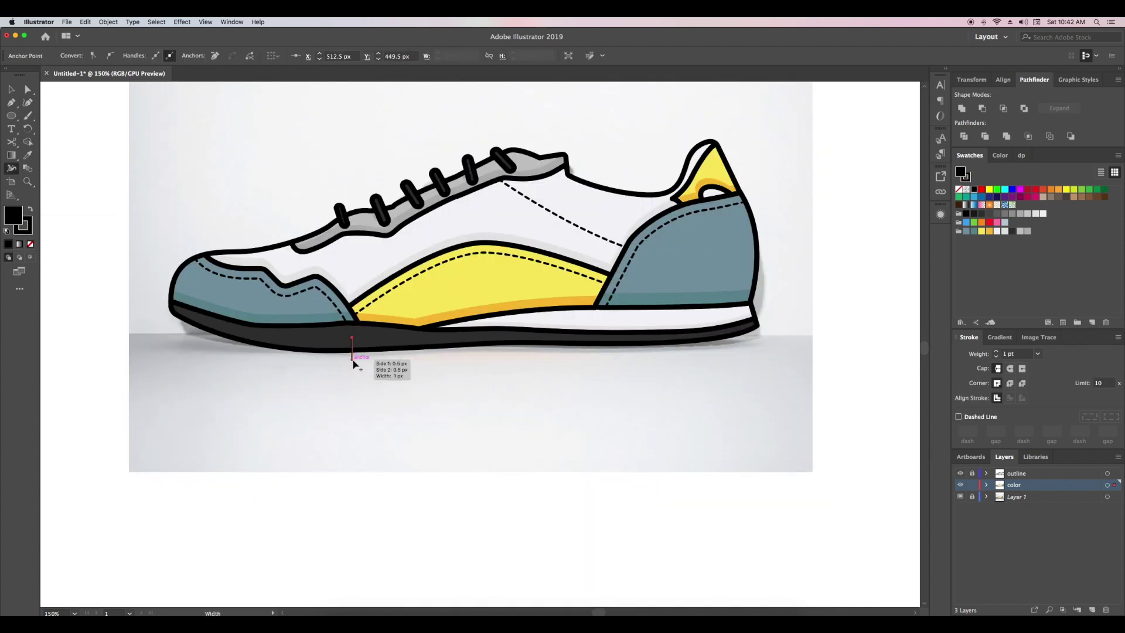
left_click_drag(353, 362, 359, 363)
key("v")
left_click(356, 364)
left_click(1010, 368)
left_click(1009, 383)
left_click(779, 415)
left_click_drag(352, 359, 354, 355)
Step: Taper the wedge with the Width tool and outline the stroke into a filled shape
key("shift+w")
key("v")
left_click(359, 357)
left_click(109, 23)
mouse_move(141, 217)
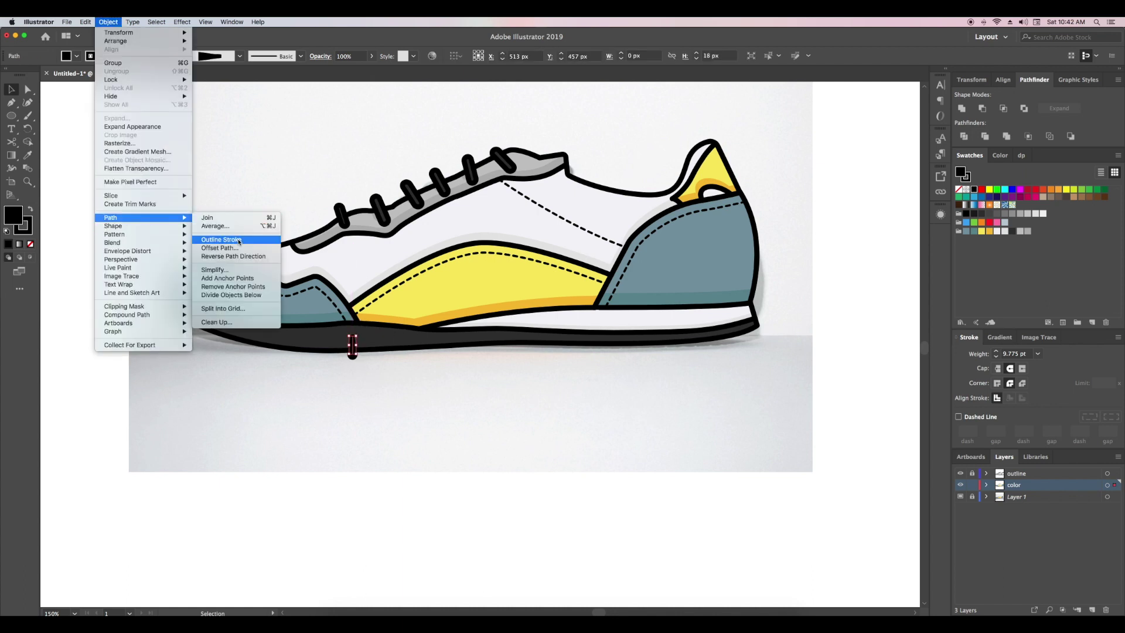
left_click(239, 241)
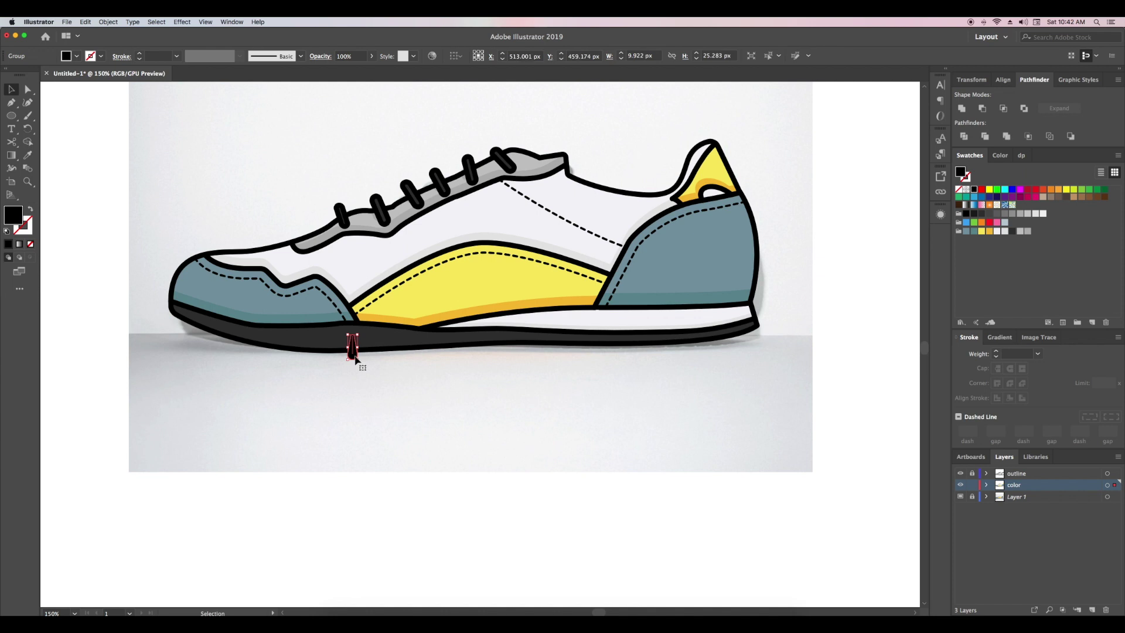
Step: Repeat the wedge along the sole with an Alt-drag copy and Ctrl+D, then select the whole row
left_click_drag(355, 359, 374, 358)
key("ctrl+d")
key("ctrl+d")
key("ctrl+d")
key("ctrl+d")
key("ctrl+d")
key("ctrl+d")
key("ctrl+d")
key("ctrl+d")
key("ctrl+d")
key("ctrl+d")
key("ctrl+d")
key("ctrl+d")
key("ctrl+d")
key("ctrl+d")
left_click(609, 409)
left_click(571, 349)
left_click(612, 350, "shift")
left_click(632, 350, "shift")
left_click(672, 350, "shift")
left_click(700, 376)
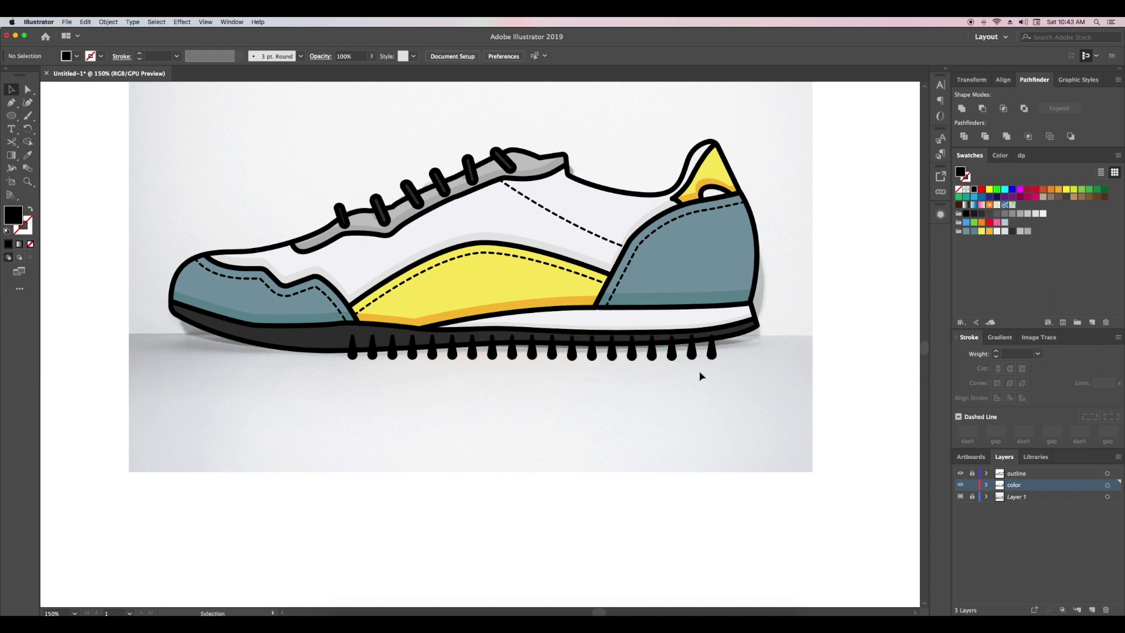
left_click_drag(543, 370, 727, 368)
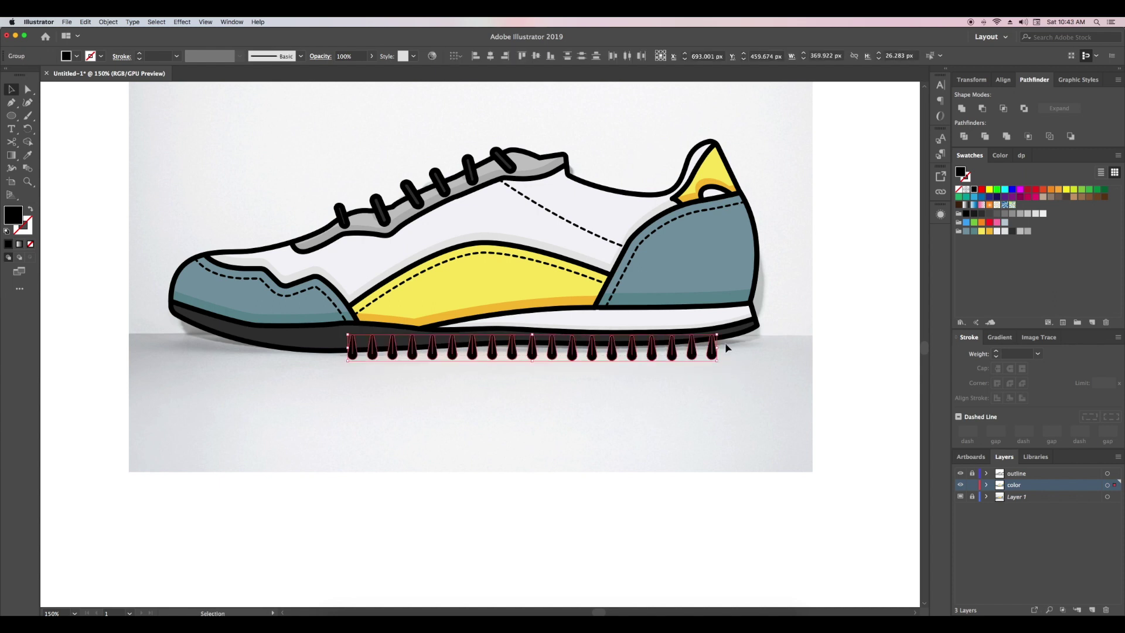
Step: Group the sole tread wedges and select them with the shoe's outer outline on the colour layer
right_click(713, 352)
left_click(730, 425)
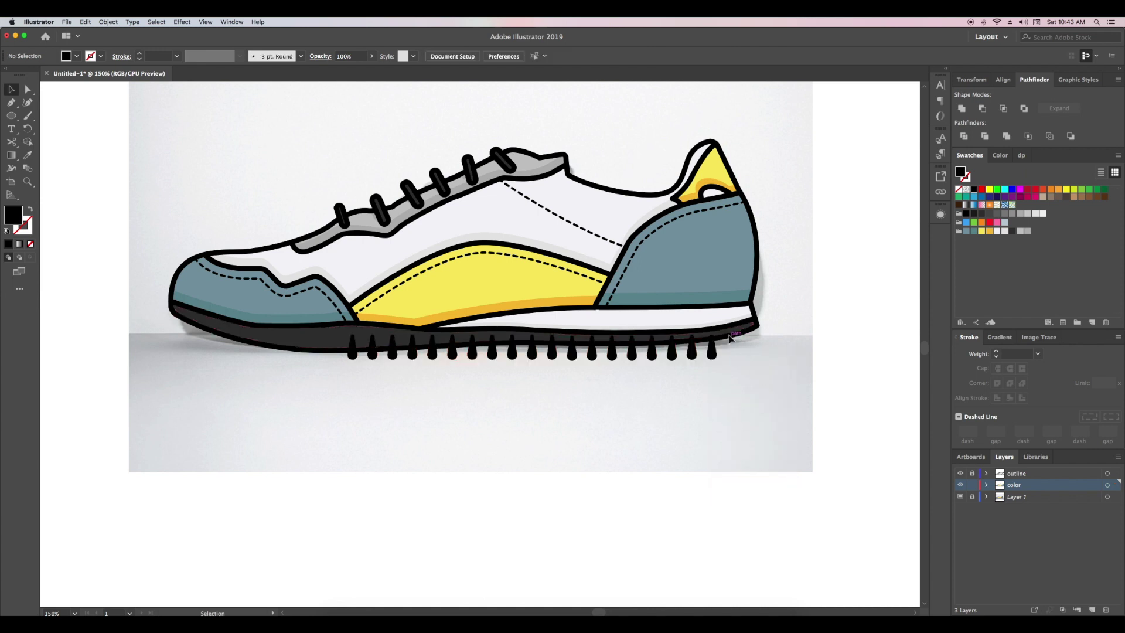
left_click(758, 320)
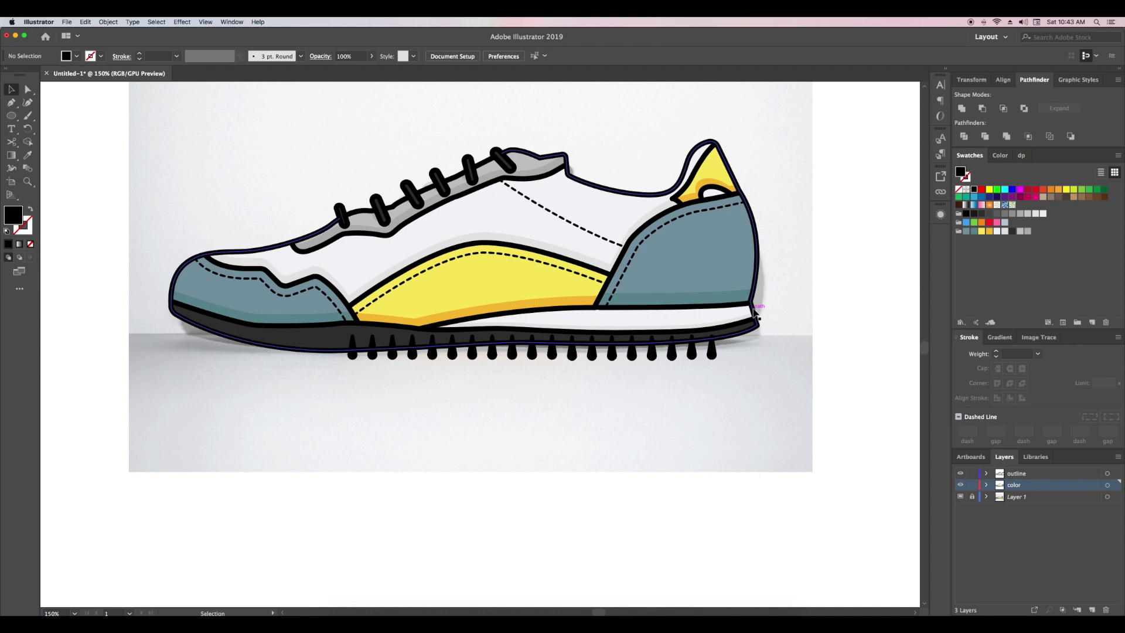
left_click(1051, 486)
mouse_move(804, 432)
left_mouse_down()
mouse_move(768, 348)
mouse_move(768, 287)
left_mouse_up()
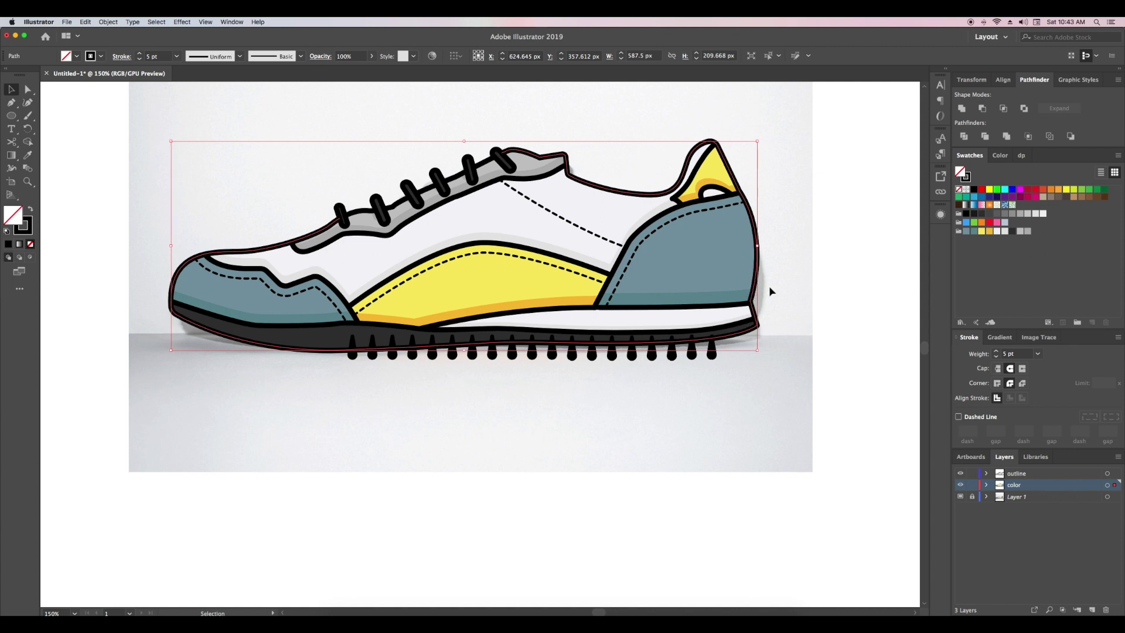
left_click(712, 352, "shift")
Step: Merge the tread spikes into the black sole with Shape Builder, then check colours by toggling the outline layer
key("shift+m")
left_click_drag(712, 351, 352, 354)
key("v")
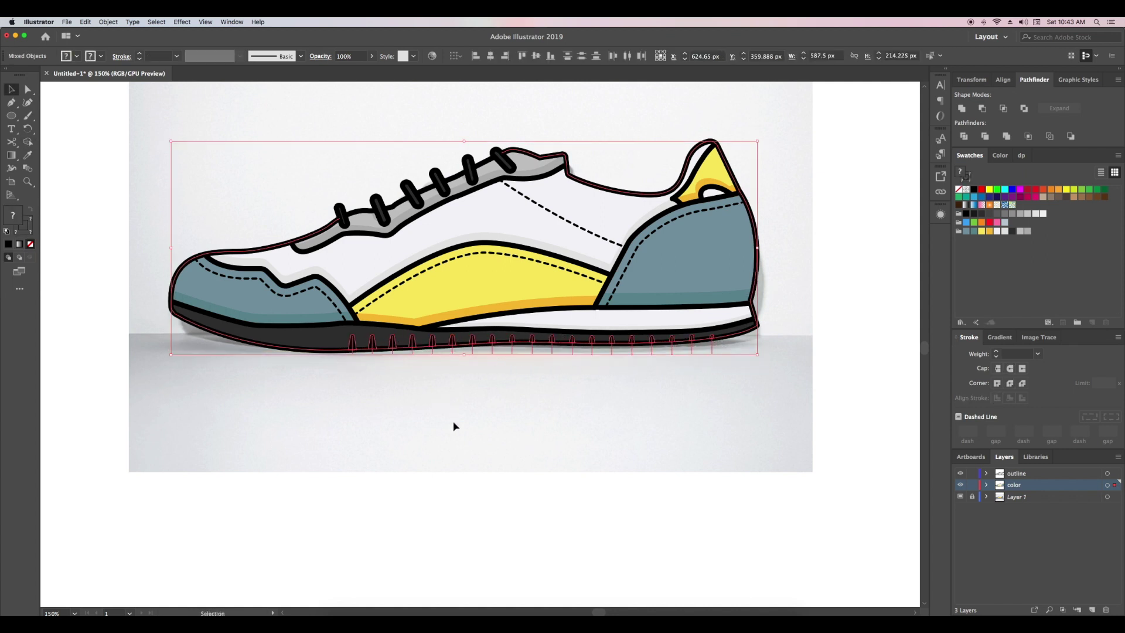
left_click(455, 427)
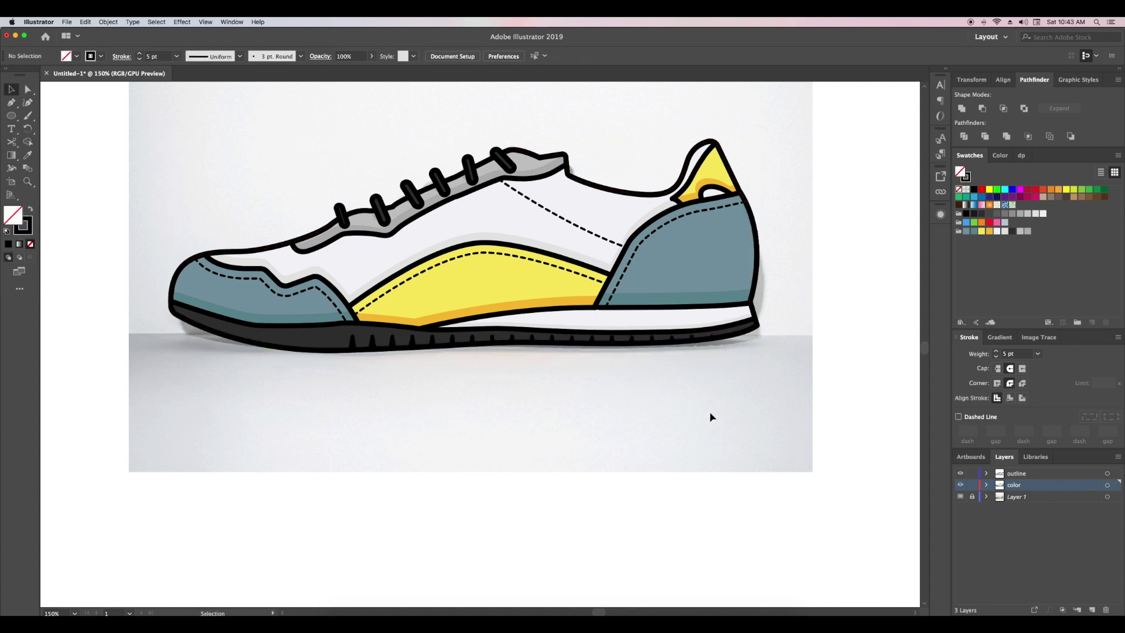
left_click(963, 474)
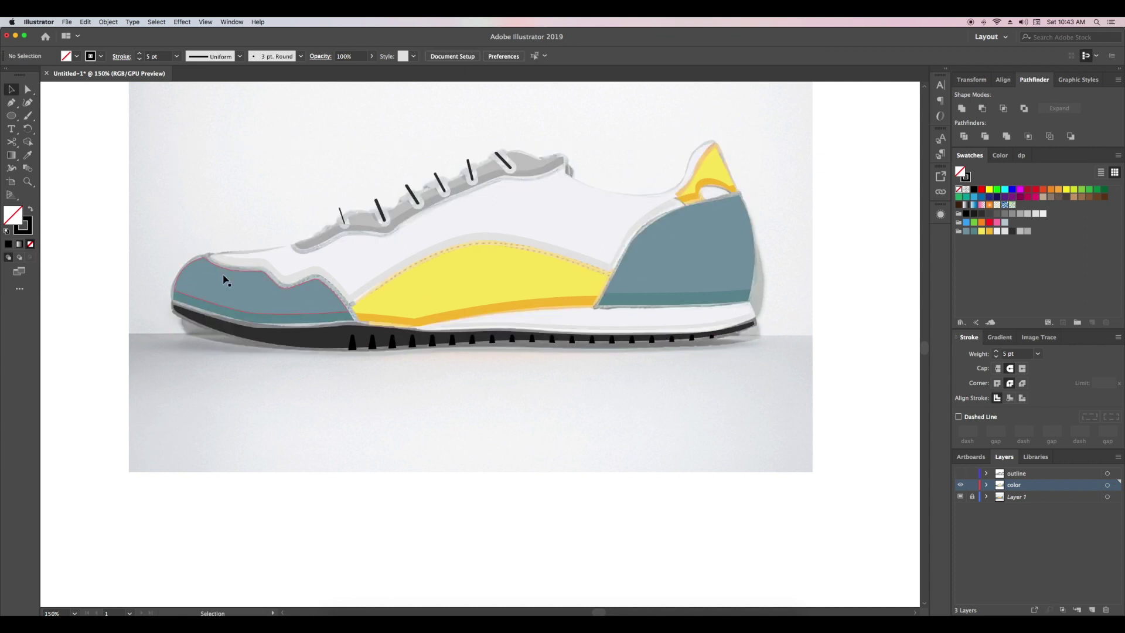
left_click(961, 473)
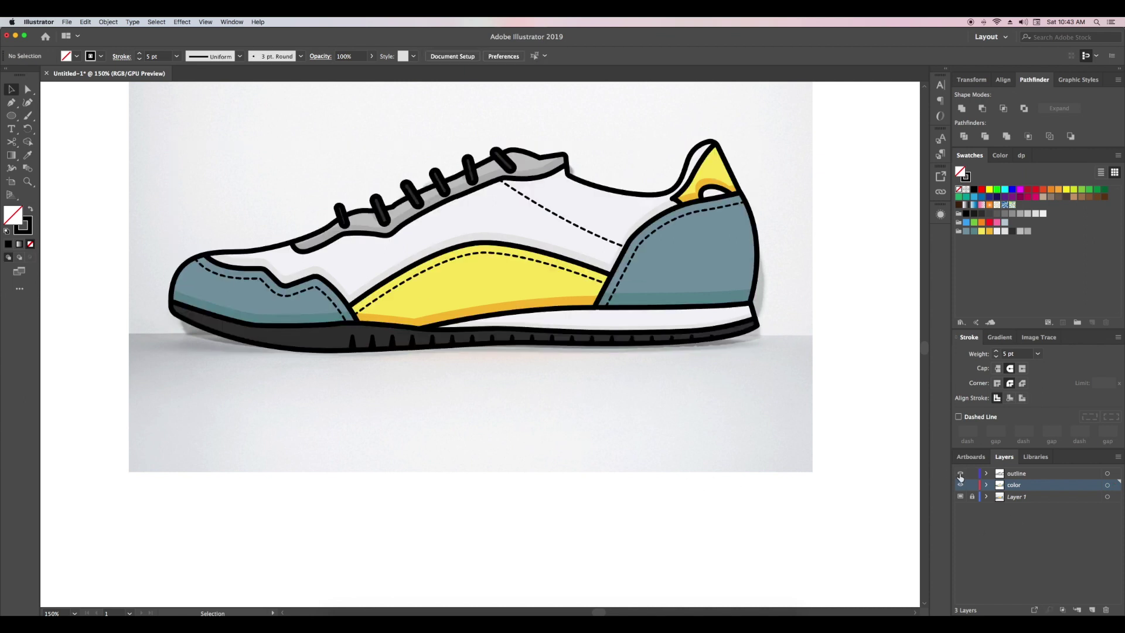
Step: Ungroup the tread shapes, zoom out to the whole artboard and hide the reference photo layer
left_click(691, 343)
right_click(708, 348)
left_click(741, 382)
left_click(711, 344)
left_click(854, 329)
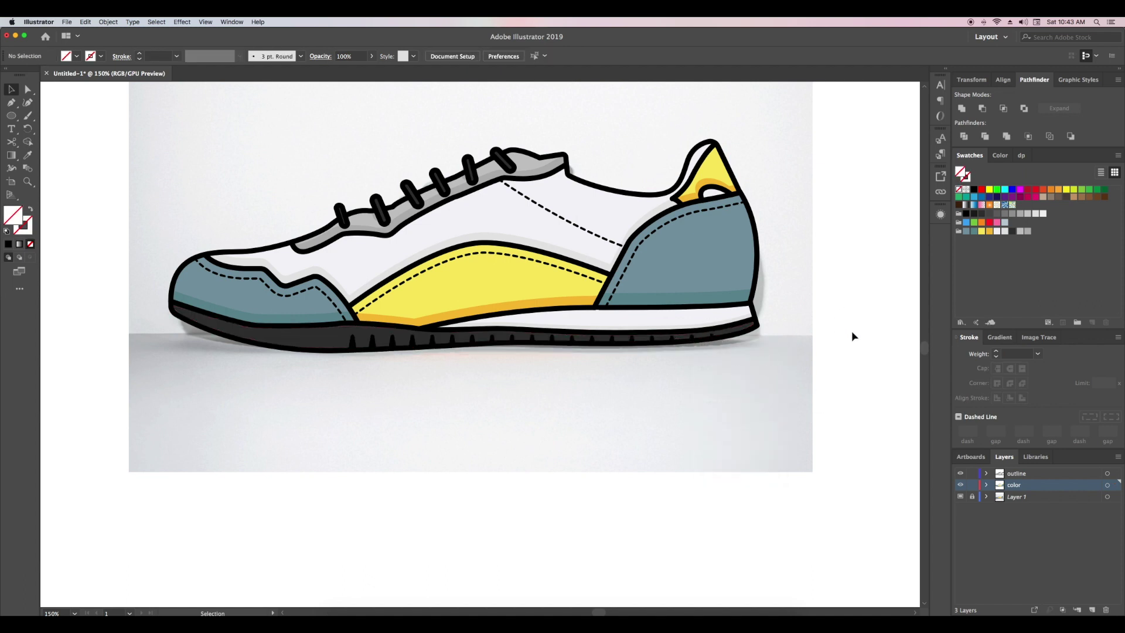
key("super+minus")
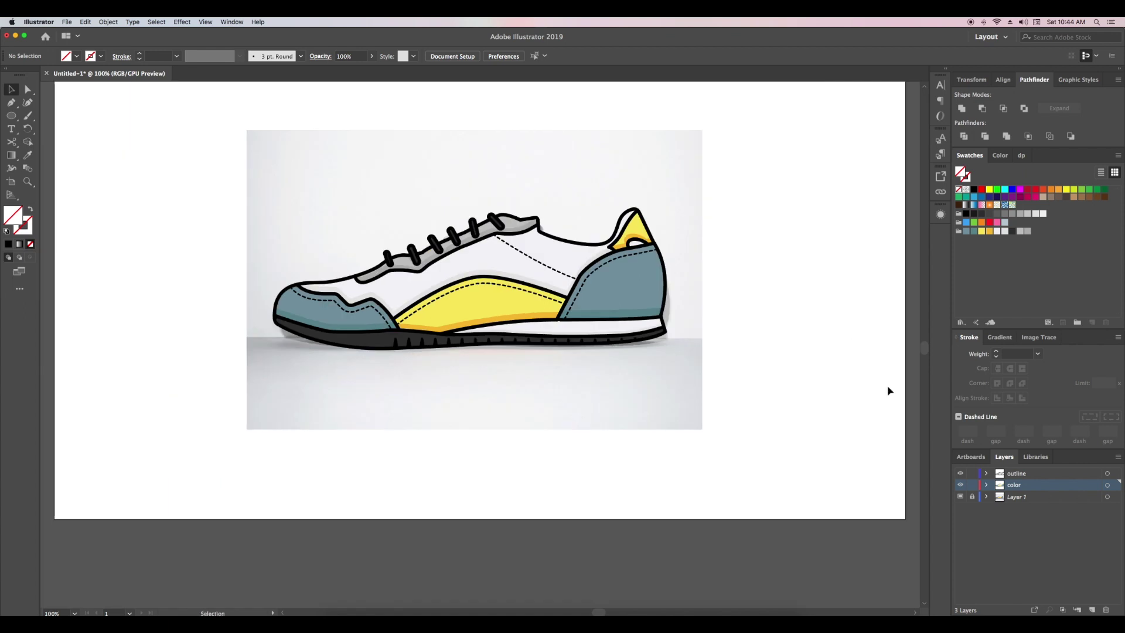
left_click(960, 497)
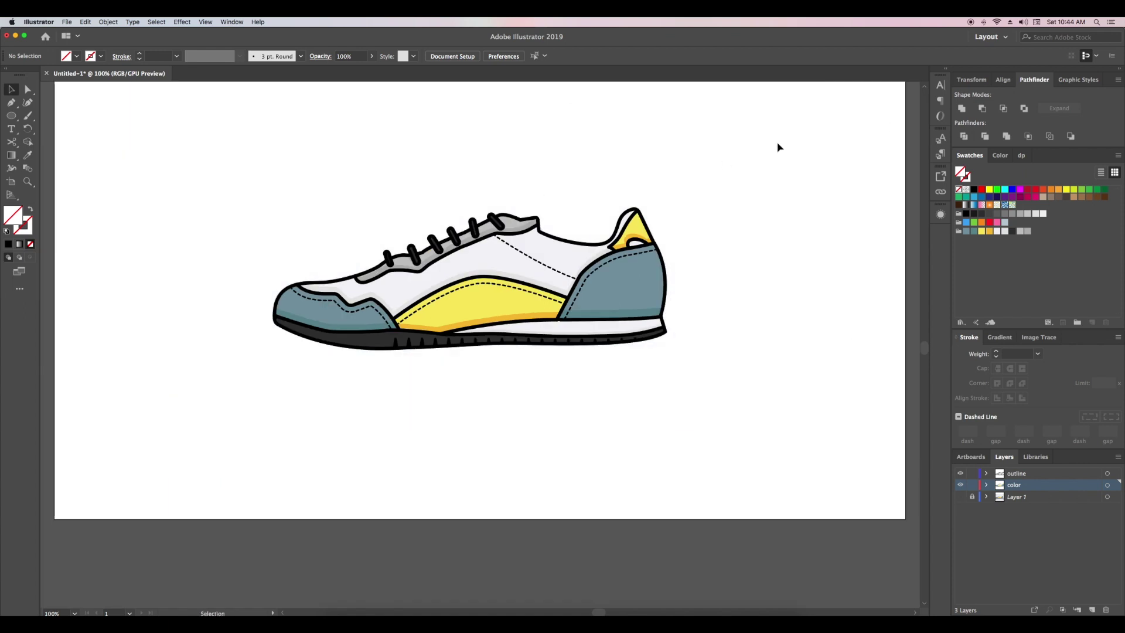